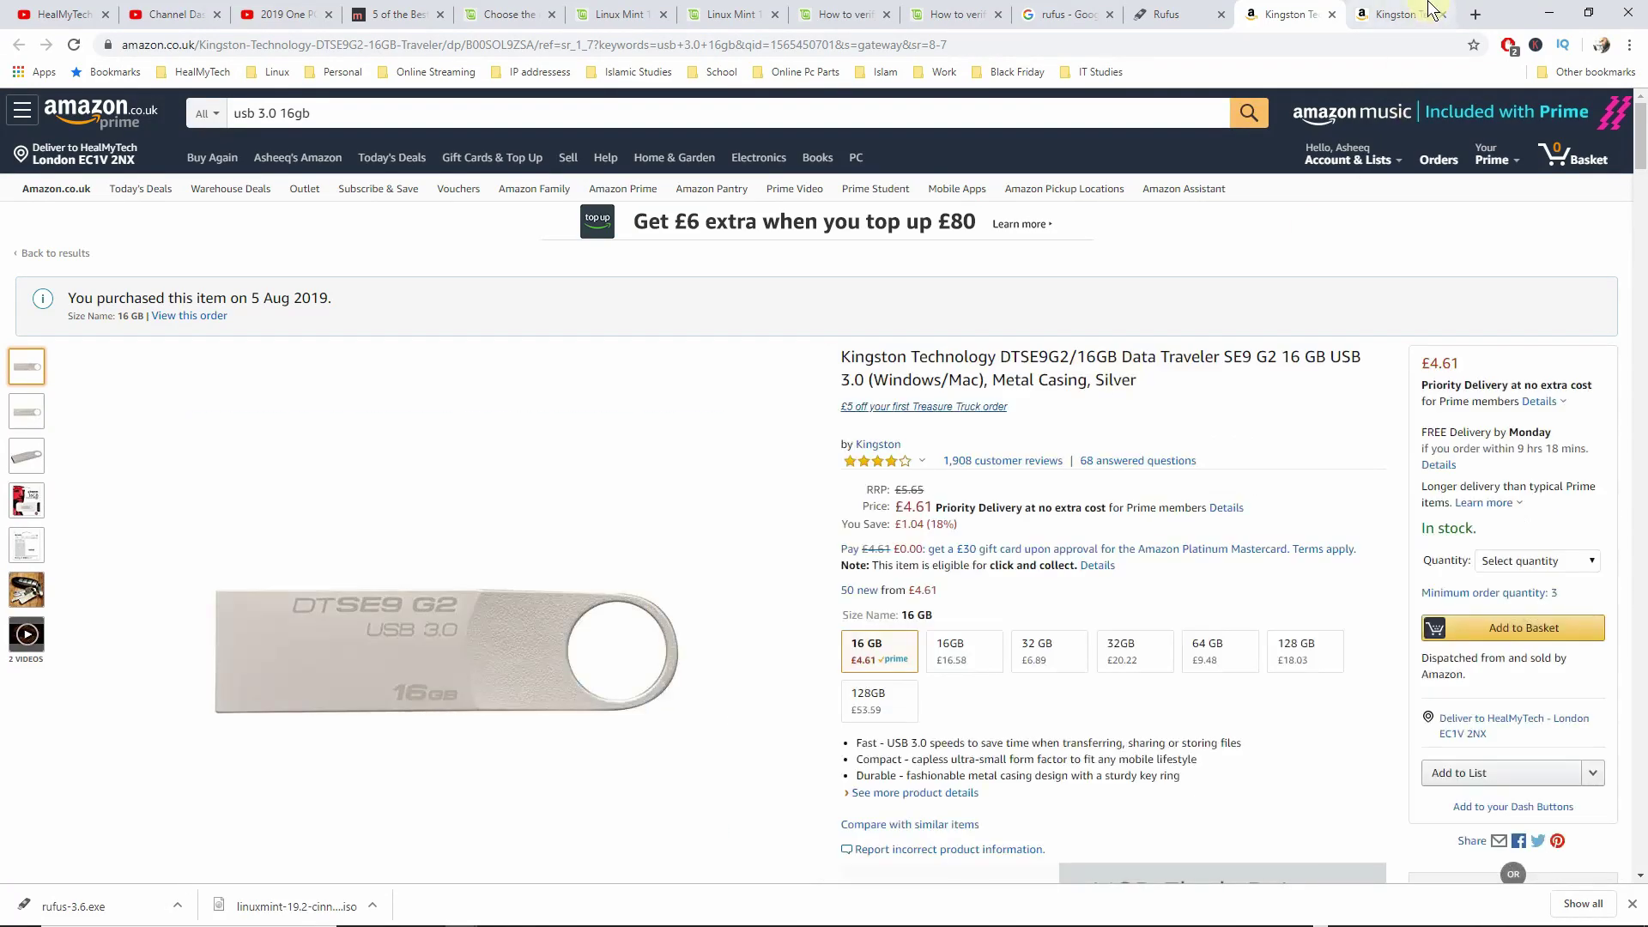
# - Compare the Amazon product pages for the Kingston 16 GB USB 3.0 and USB 2.0 flash drives
pyautogui.click(1399, 14)
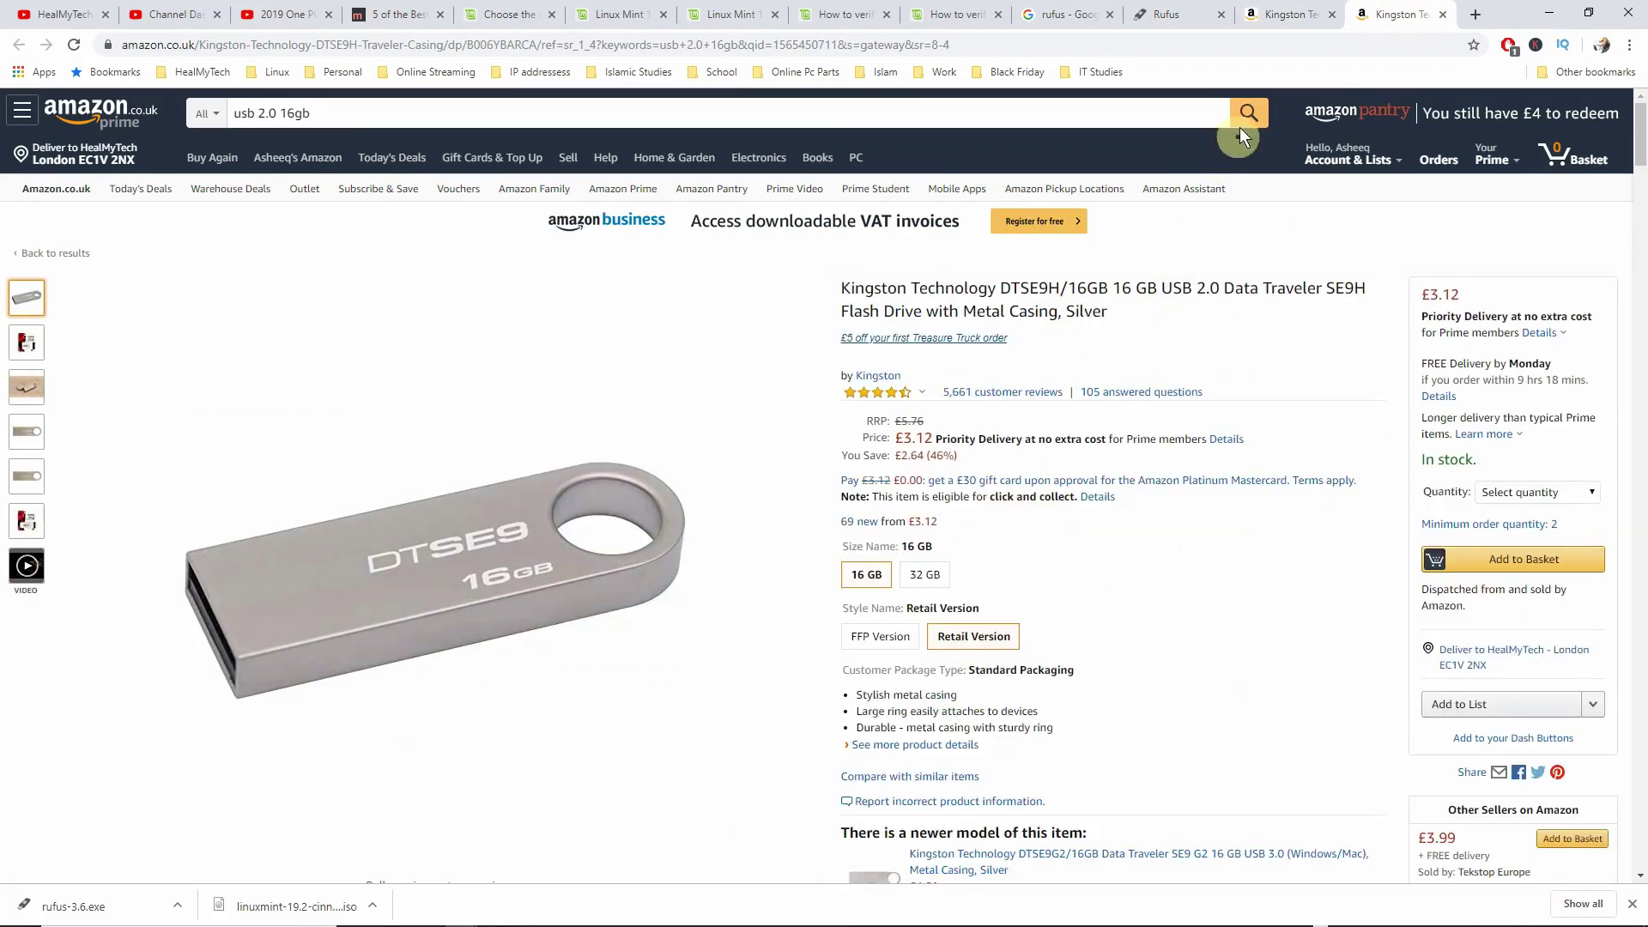
pyautogui.click(1291, 17)
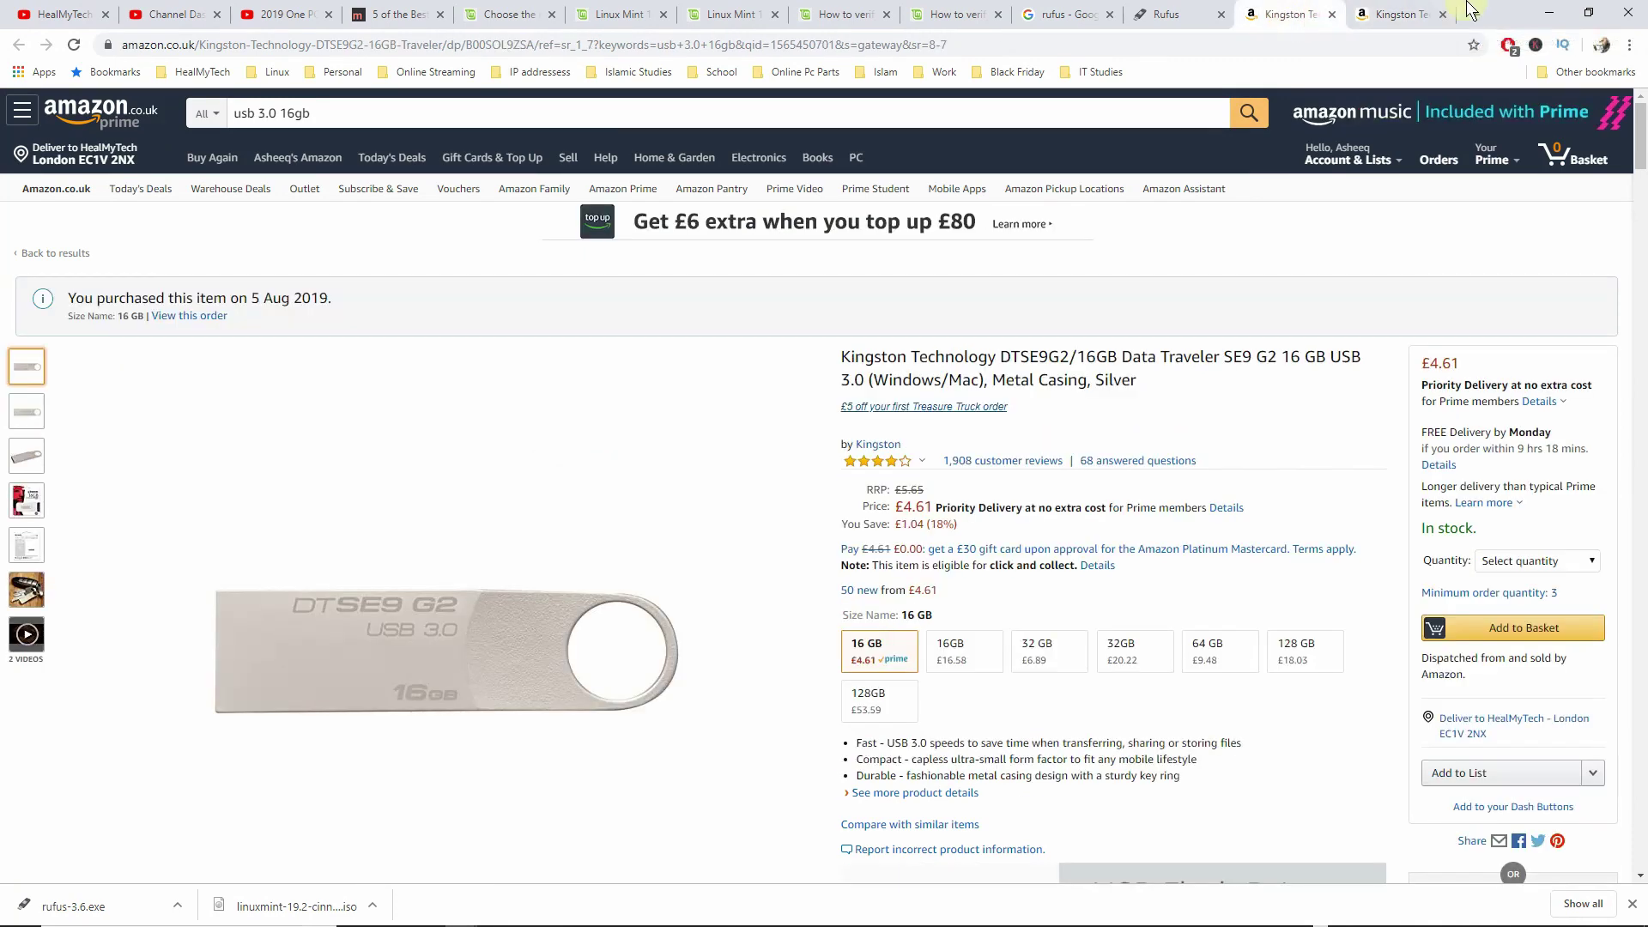
pyautogui.click(1412, 23)
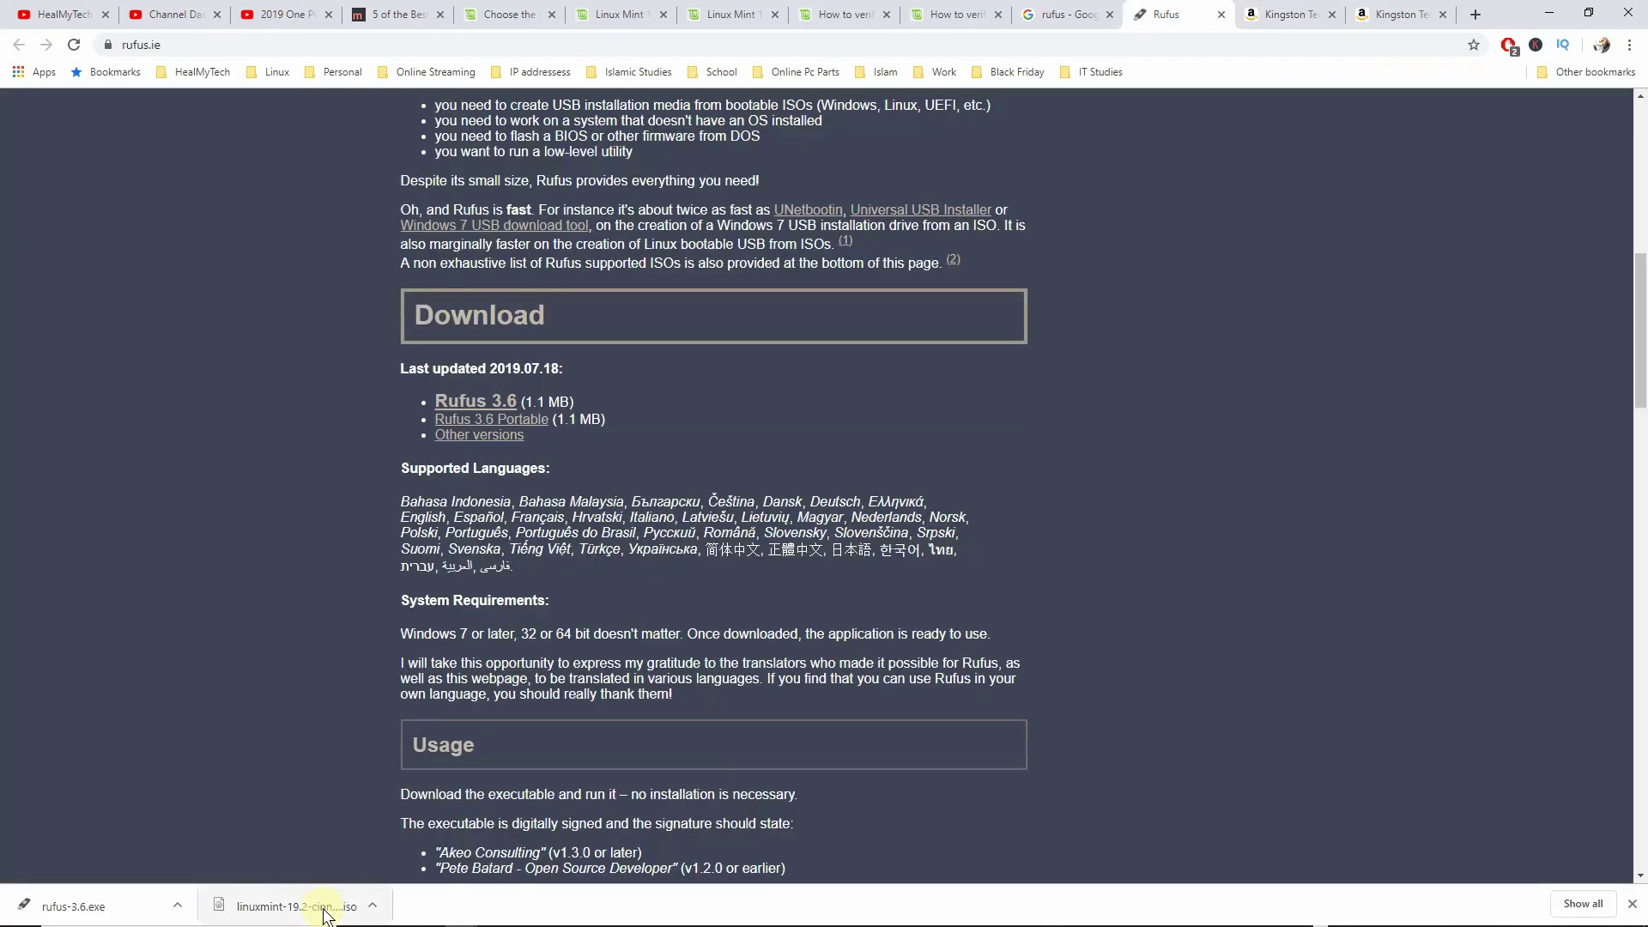
# - Launch the downloaded rufus-3.6.exe, minimise the file manager behind it and move the Rufus window higher on the desktop
pyautogui.click(104, 911)
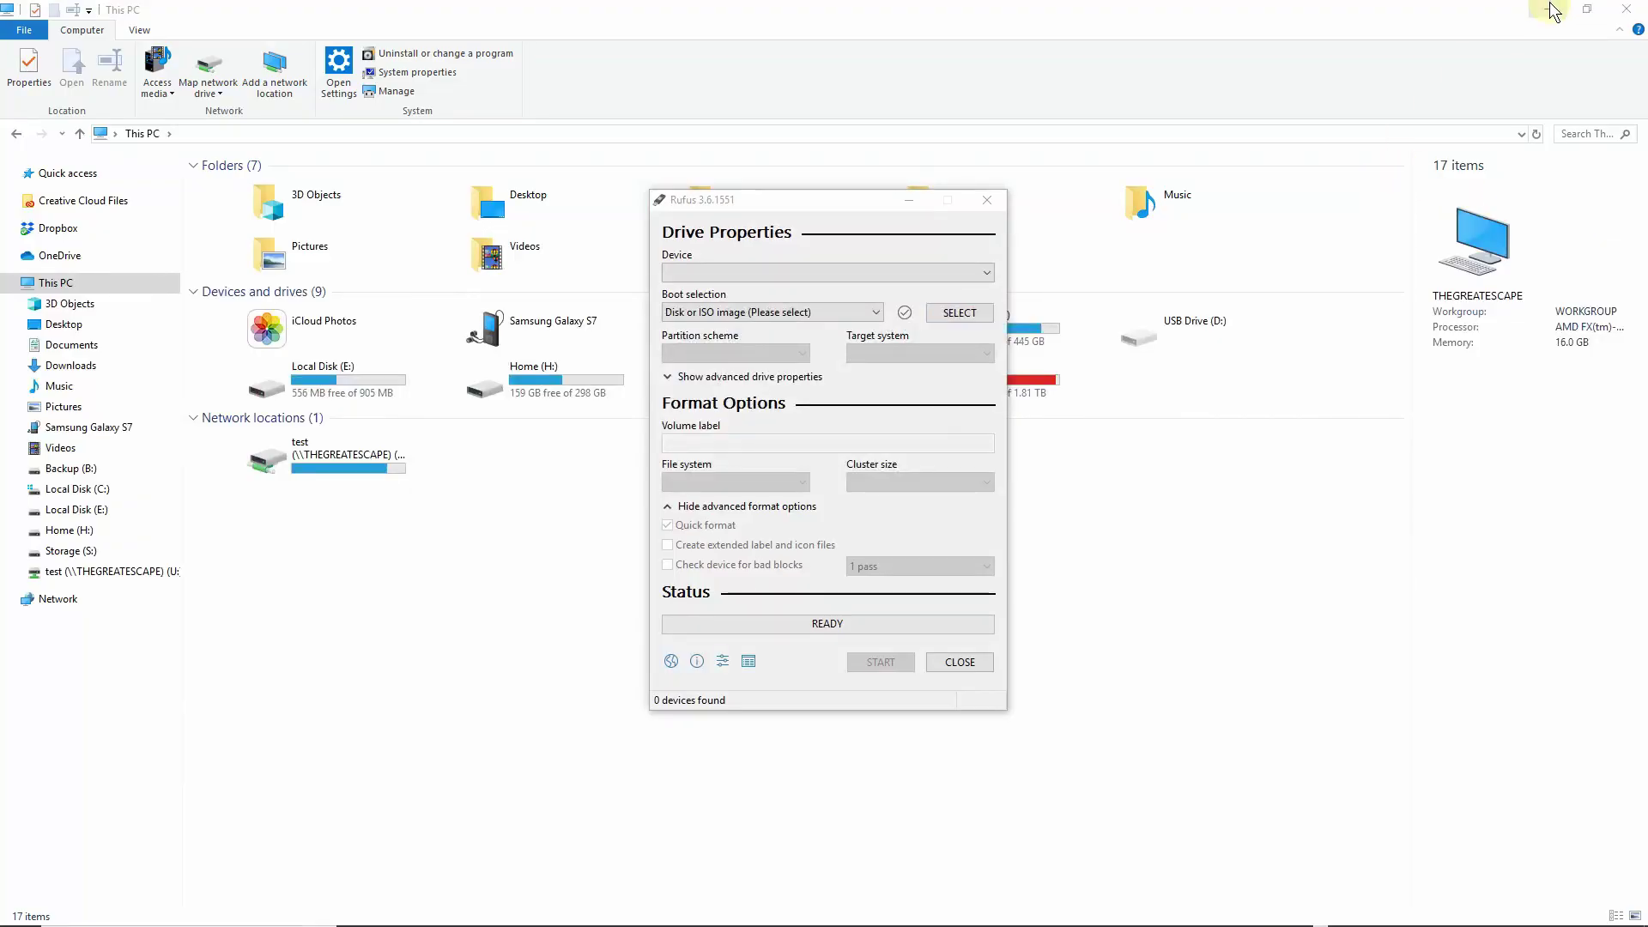
pyautogui.click(1545, 10)
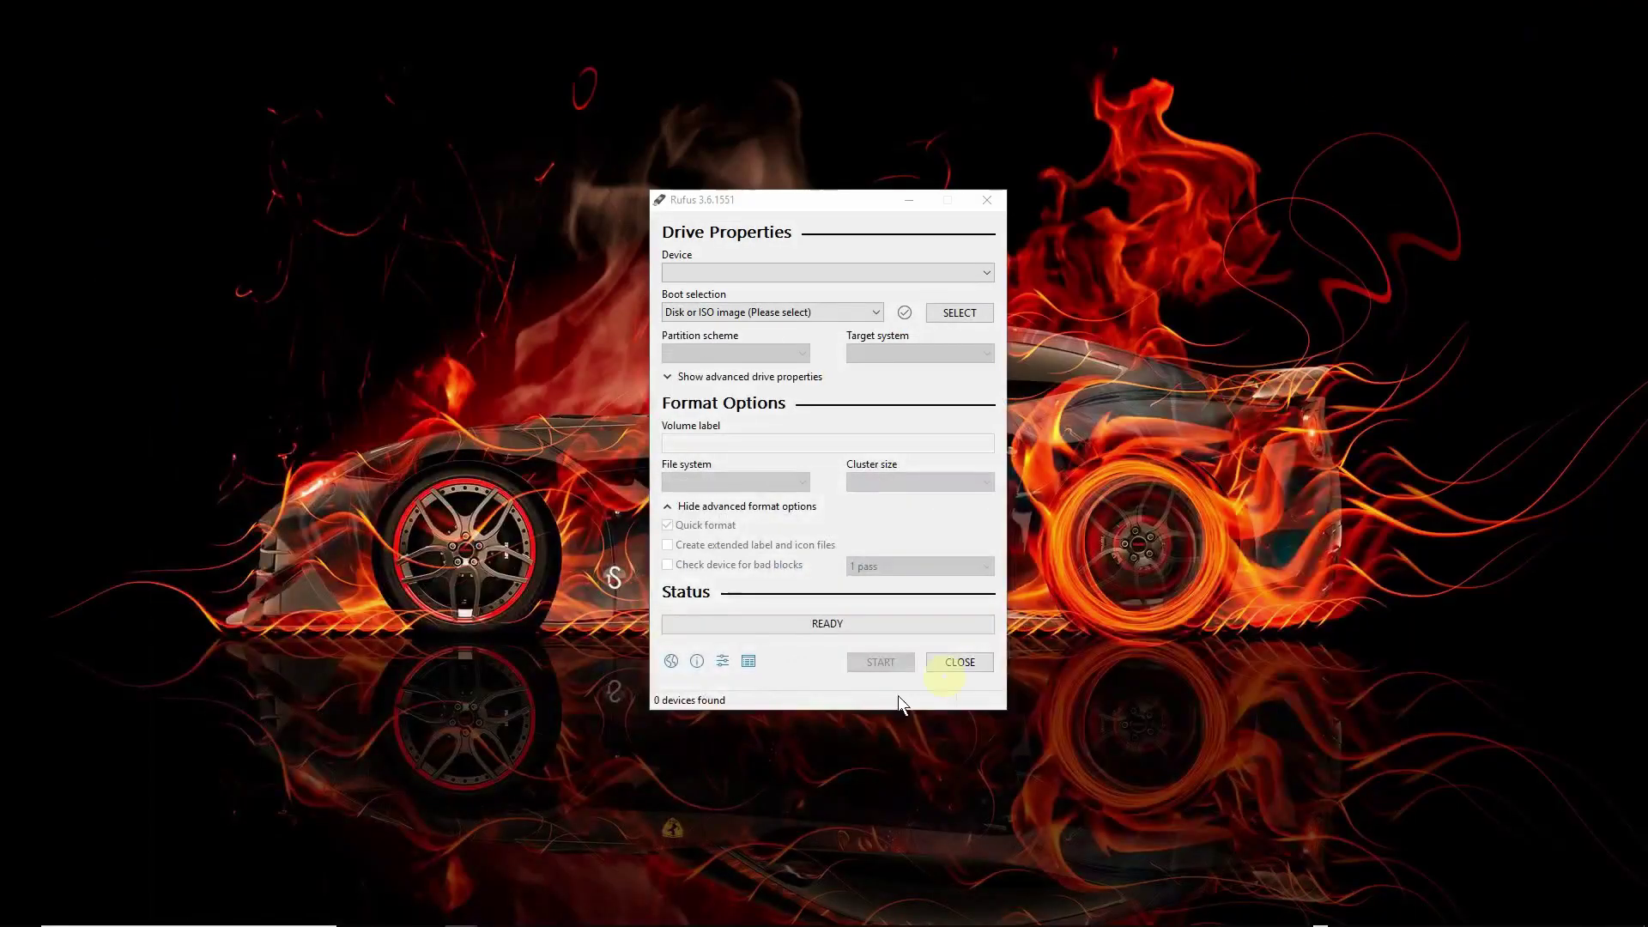
pyautogui.moveTo(825, 199); pyautogui.dragTo(812, 110)
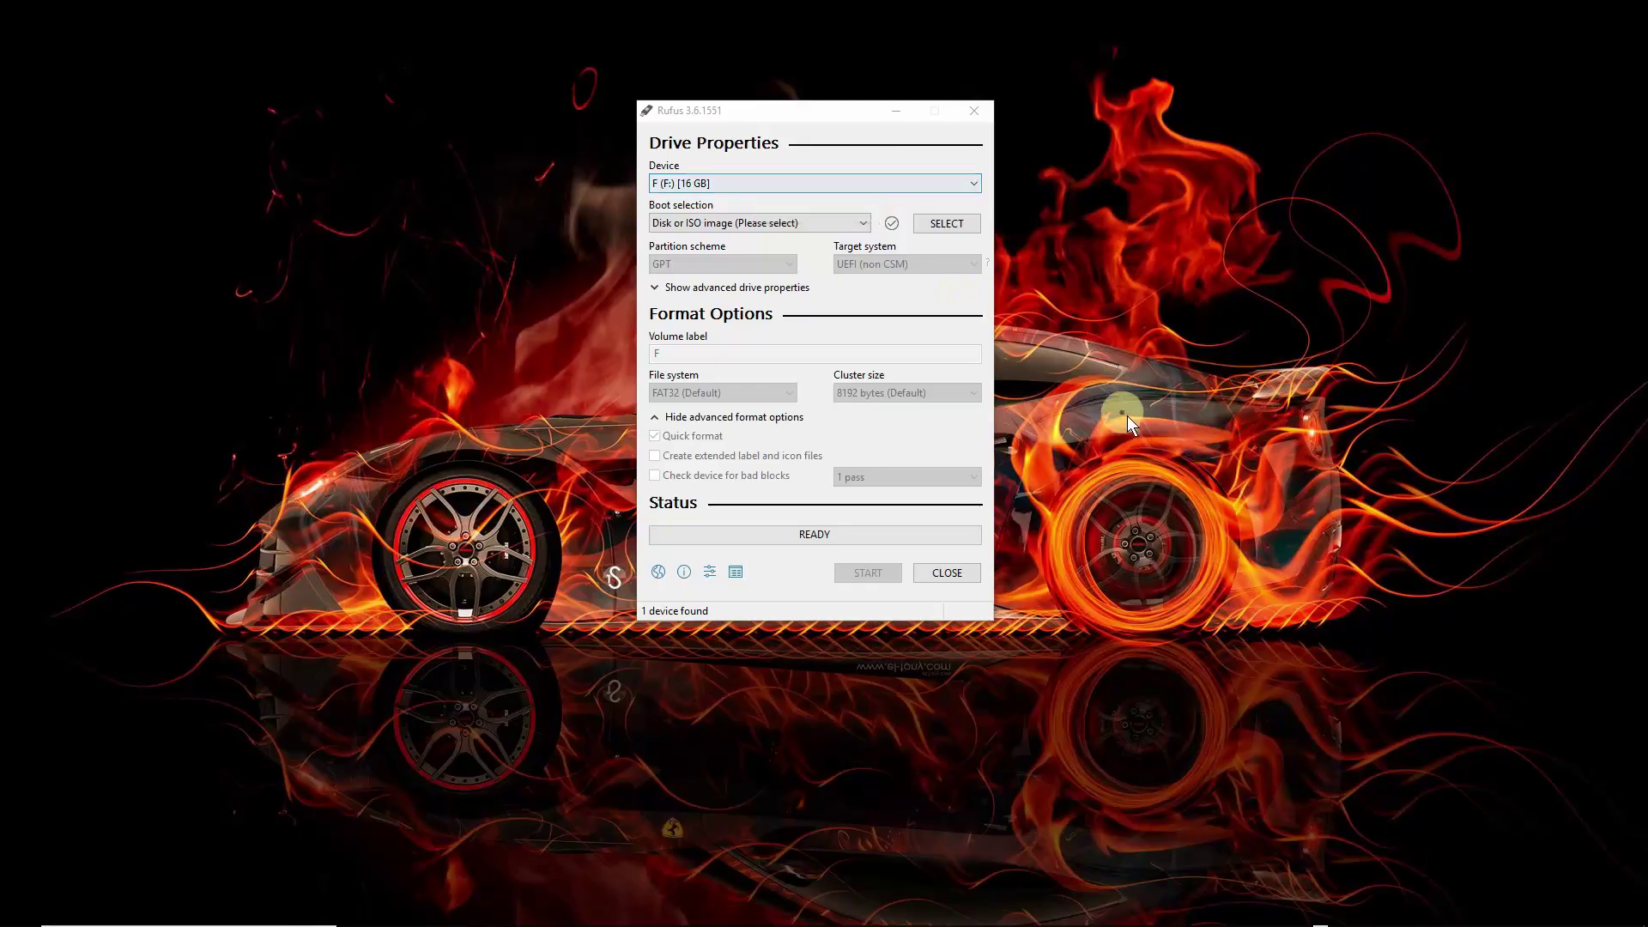
# - Choose the linuxmint-19.2-cinnamon-64bit disc image from the Downloads folder as the boot selection
pyautogui.click(835, 221)
pyautogui.click(838, 221)
pyautogui.click(949, 223)
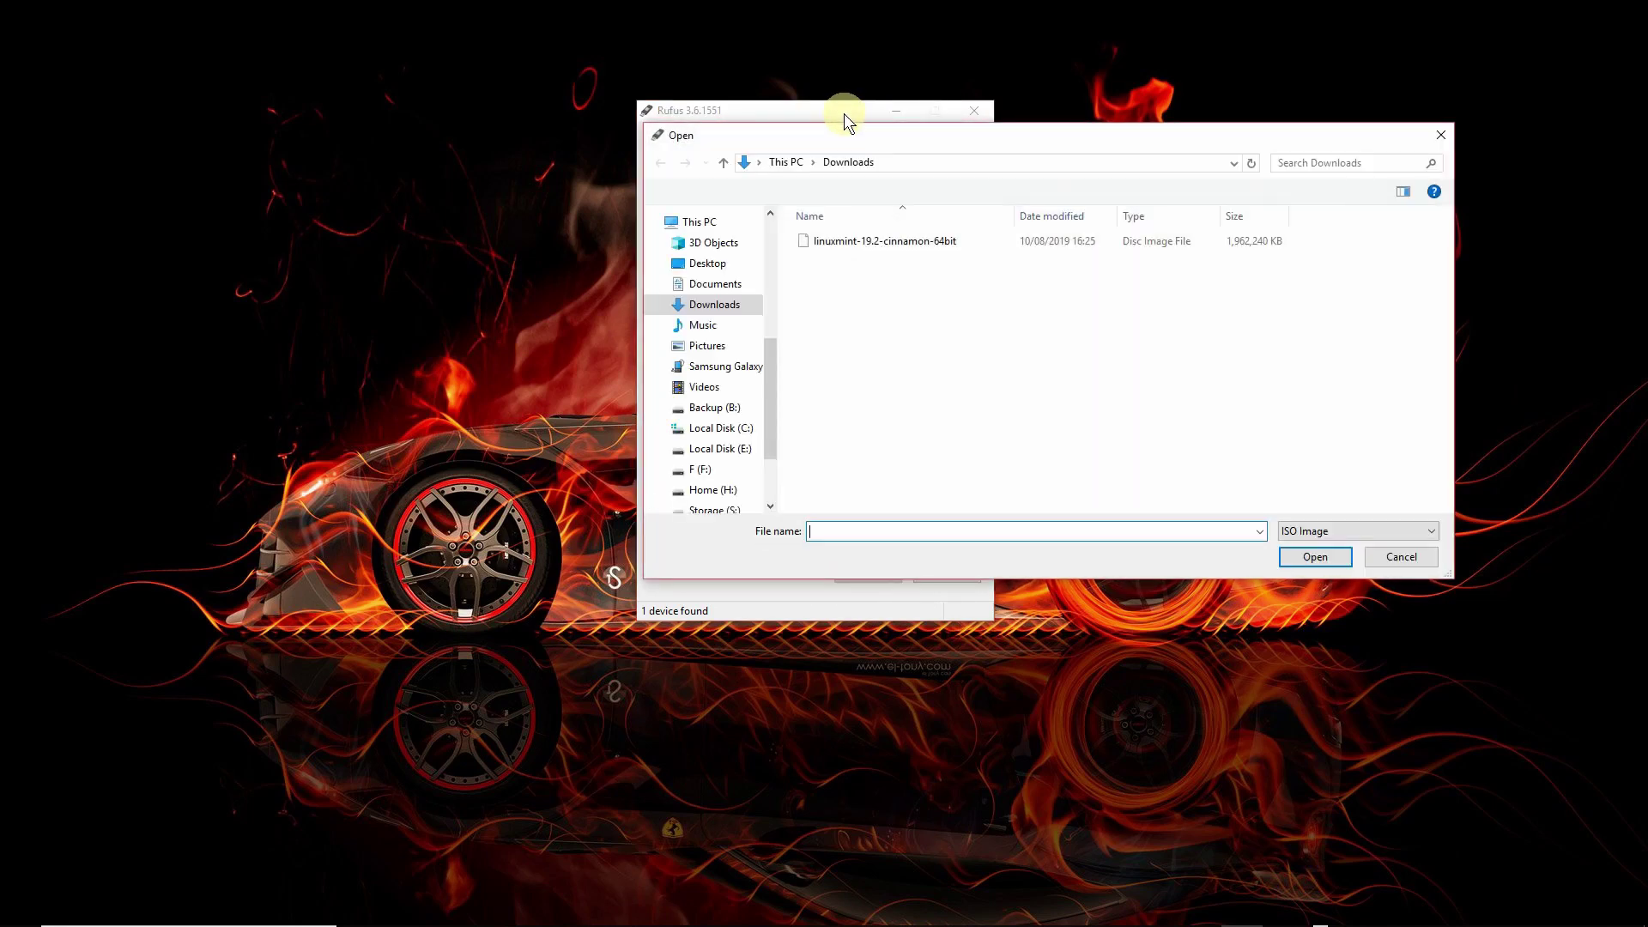
pyautogui.moveTo(863, 136); pyautogui.dragTo(759, 182)
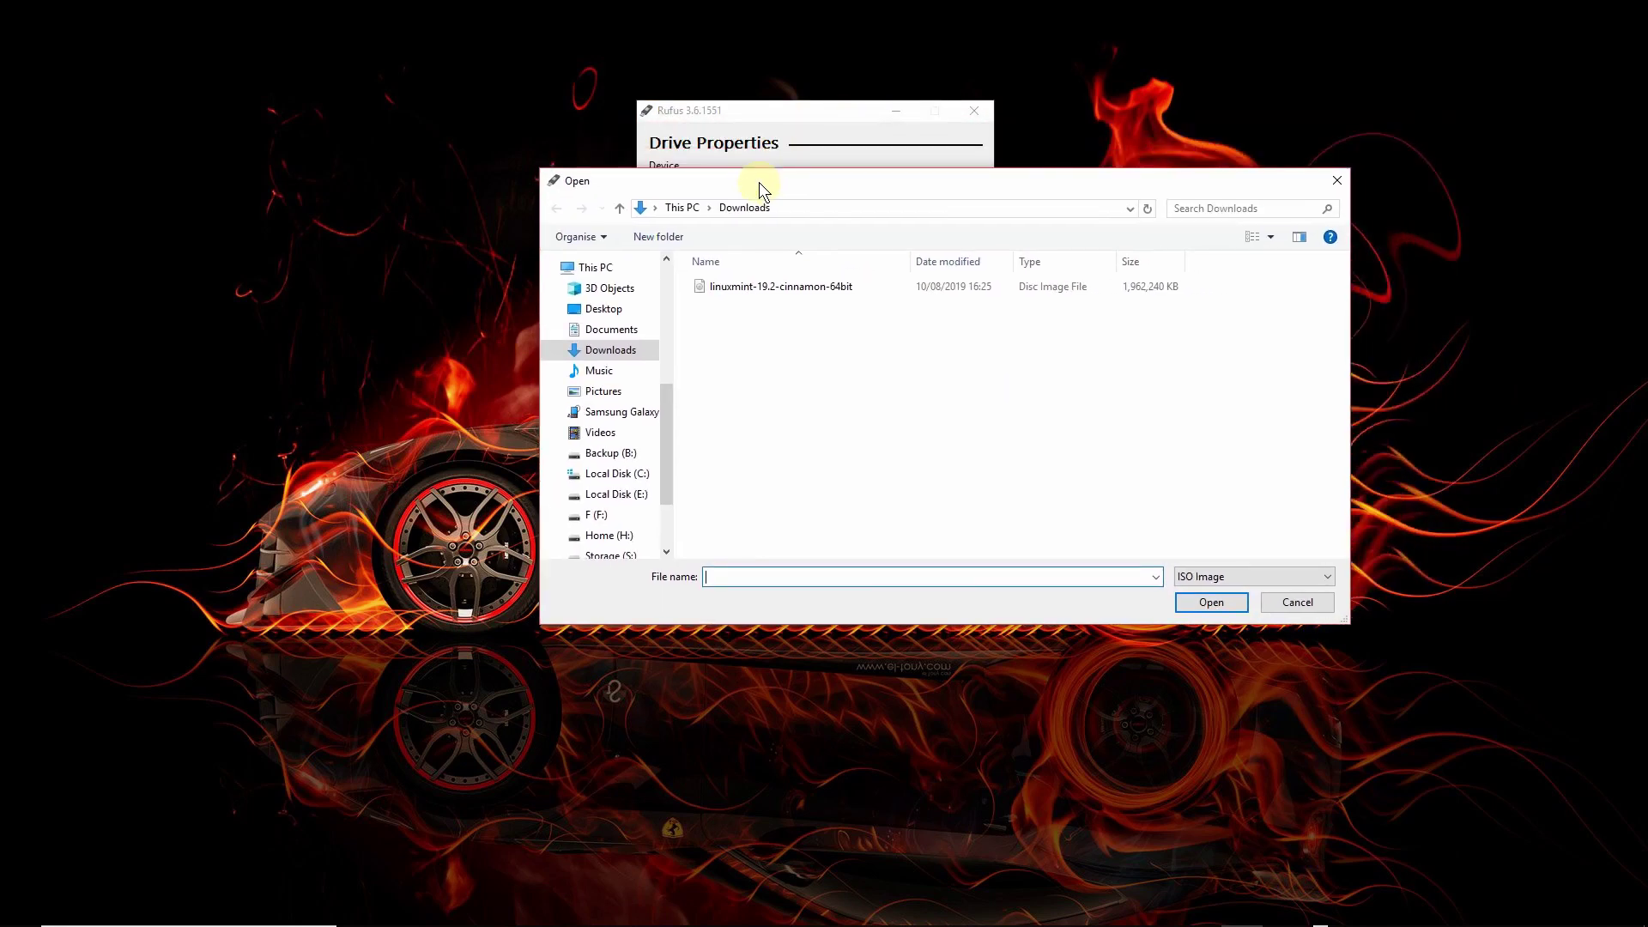
pyautogui.doubleClick(823, 287)
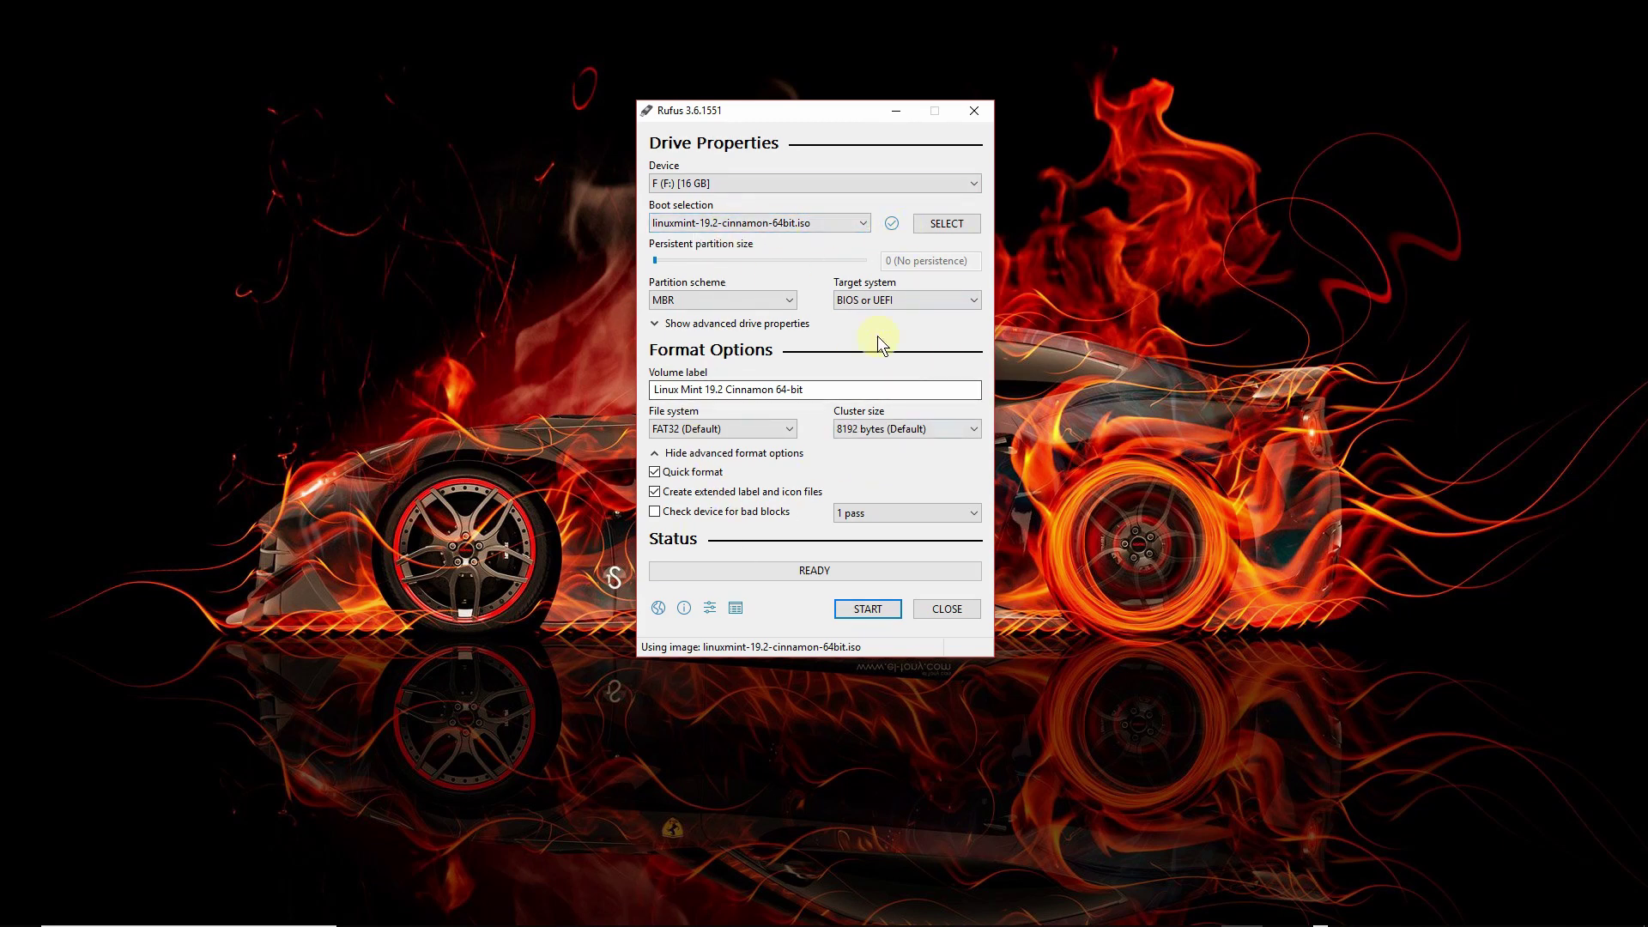
# - Review the available partition scheme options for the USB drive
pyautogui.click(795, 299)
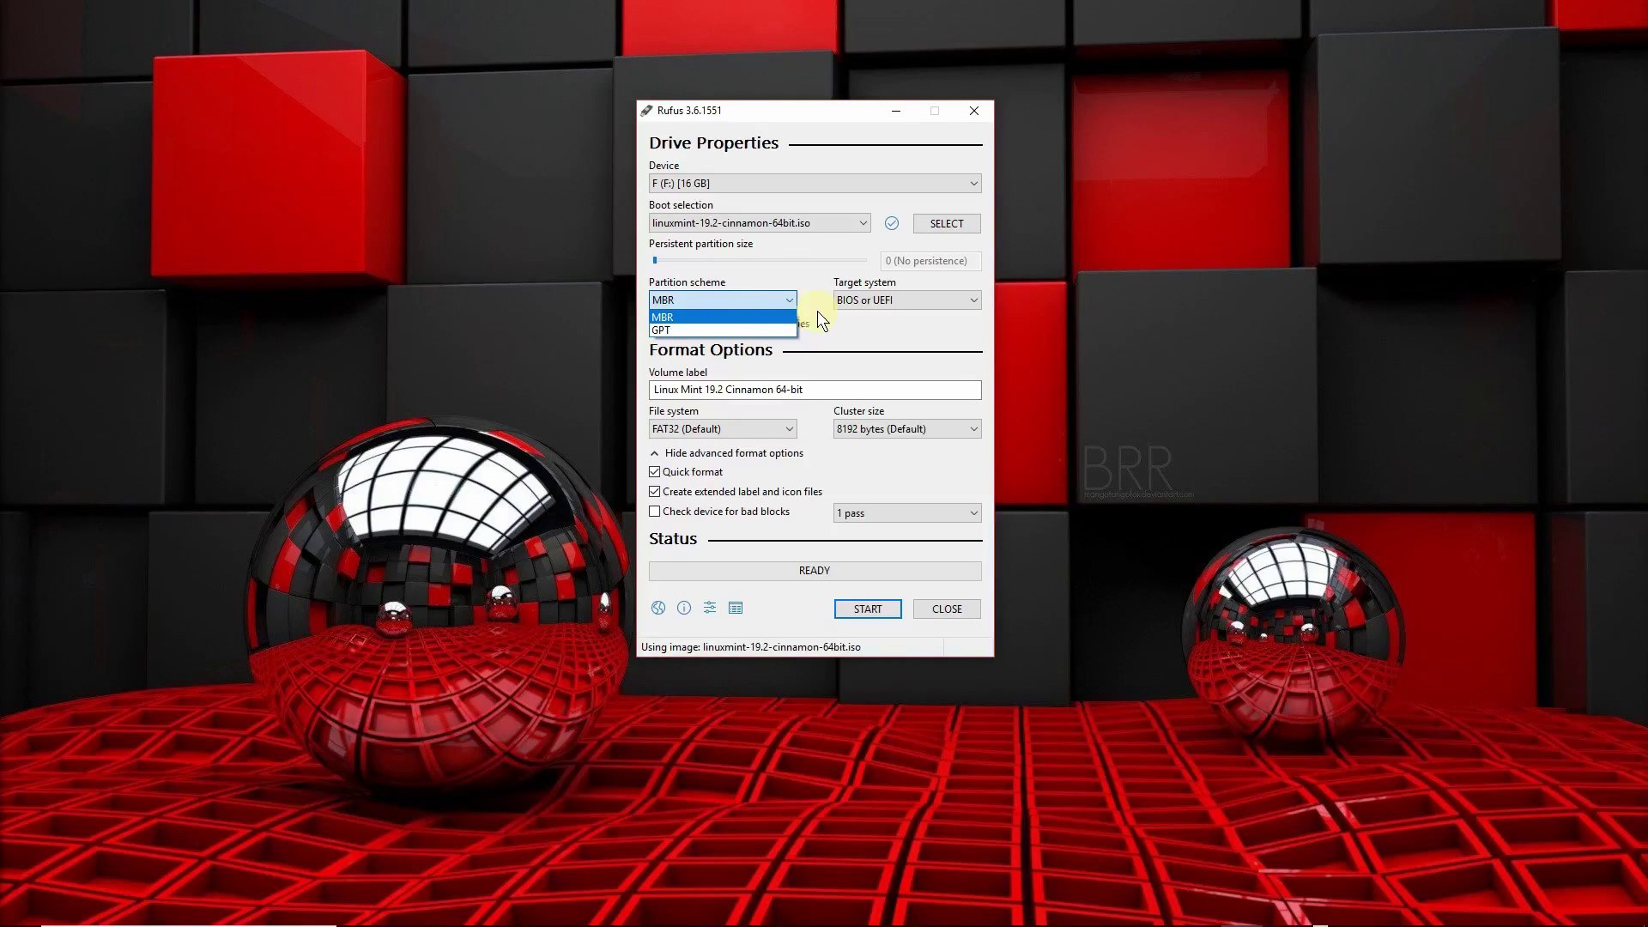
pyautogui.click(784, 300)
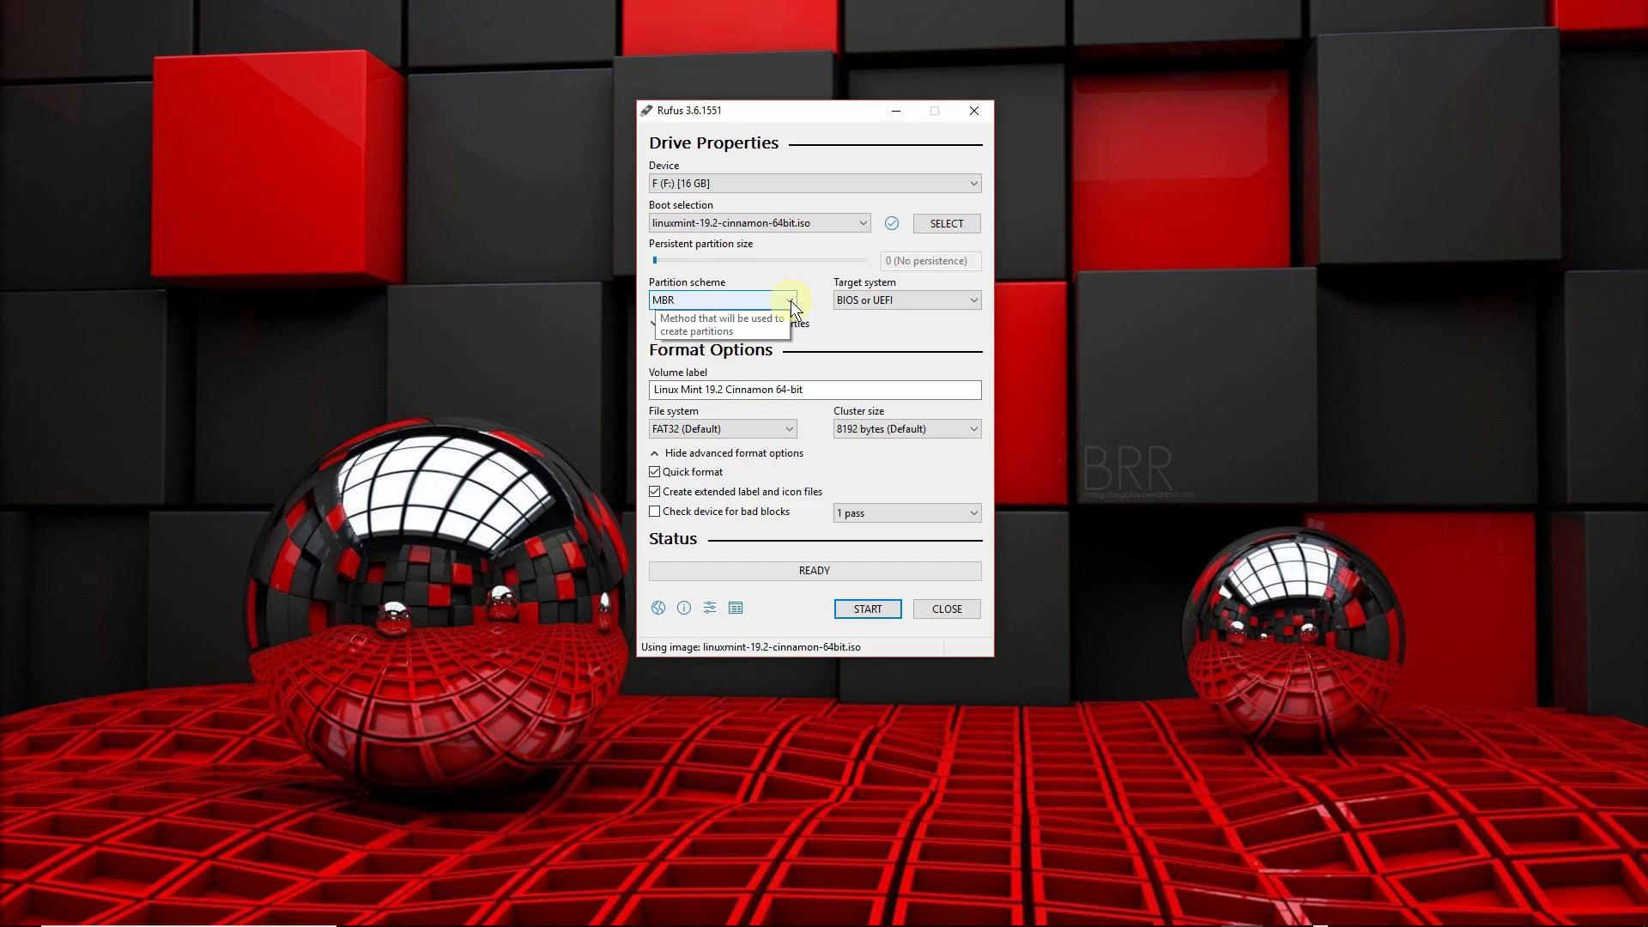
pyautogui.click(791, 300)
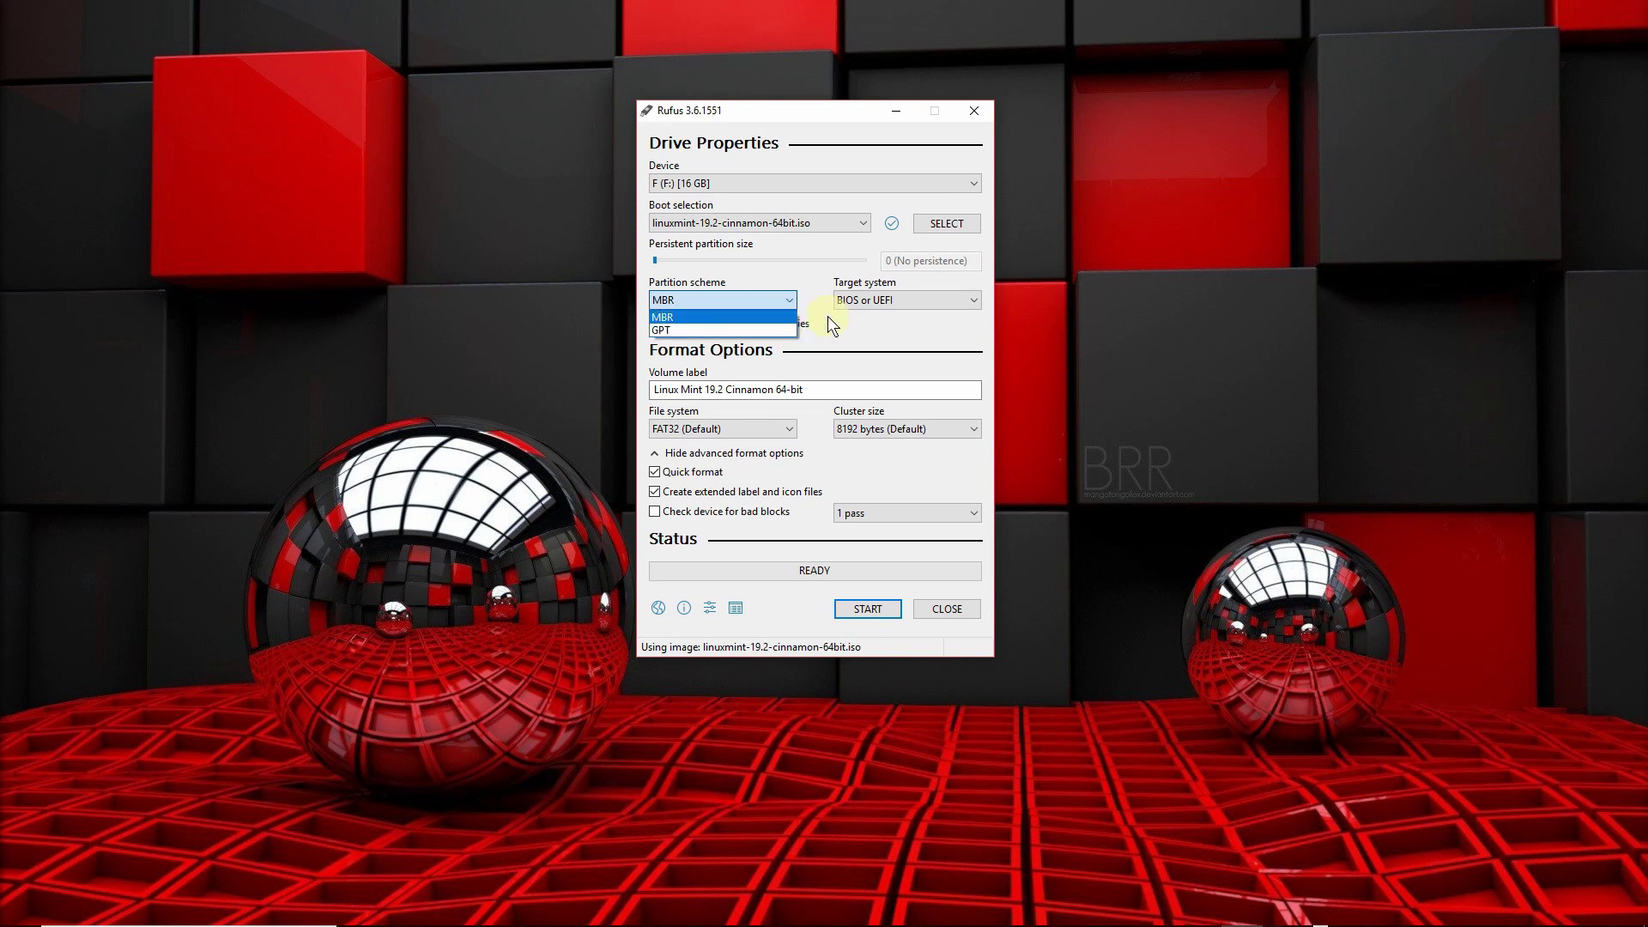
pyautogui.click(865, 327)
# - Open Windows Disk Management and maximise its window
pyautogui.rightClick(21, 910)
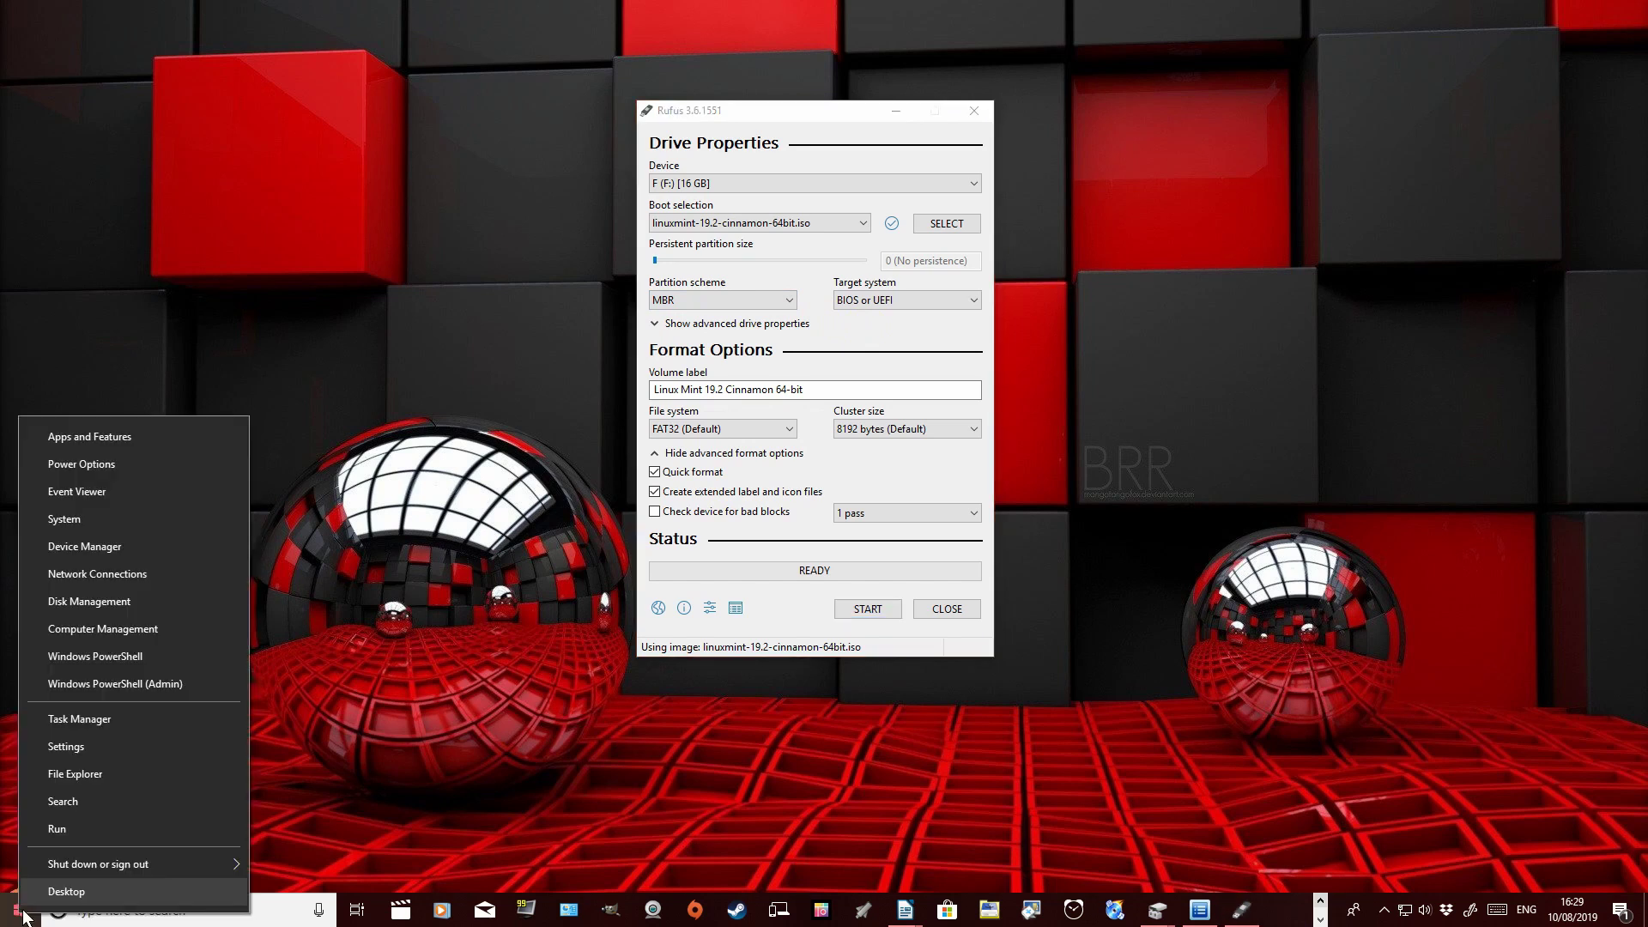
pyautogui.click(106, 599)
pyautogui.moveTo(527, 98); pyautogui.dragTo(759, 9)
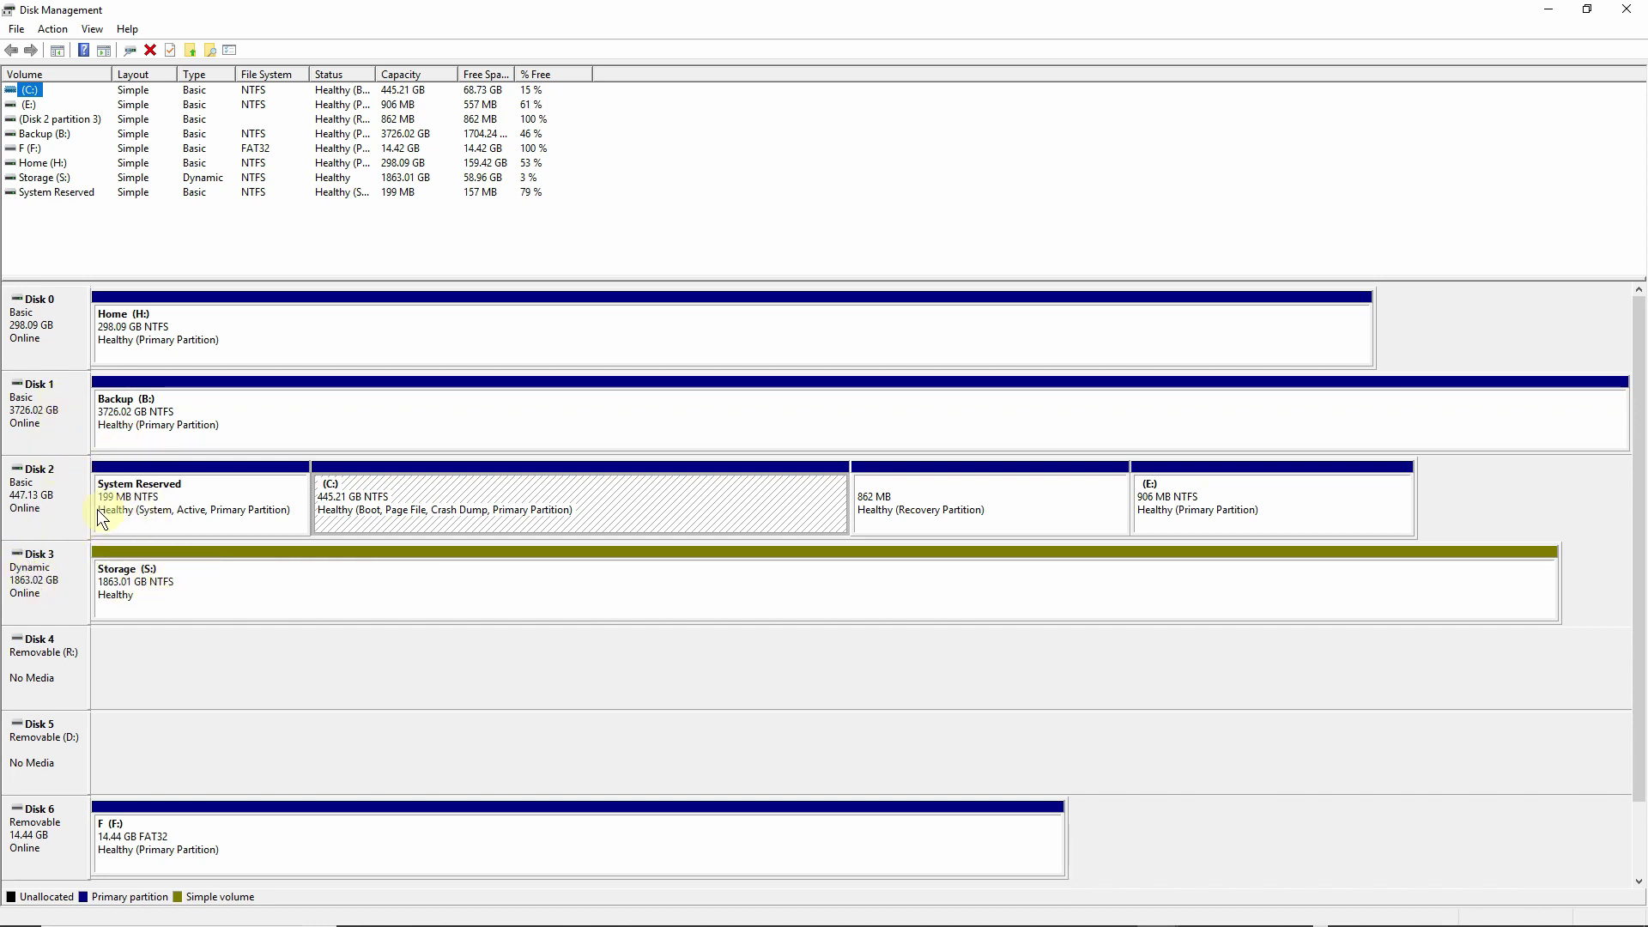
# - Check the partition style of Disk 2 in the volume information of its properties, then dismiss them
pyautogui.click(44, 501)
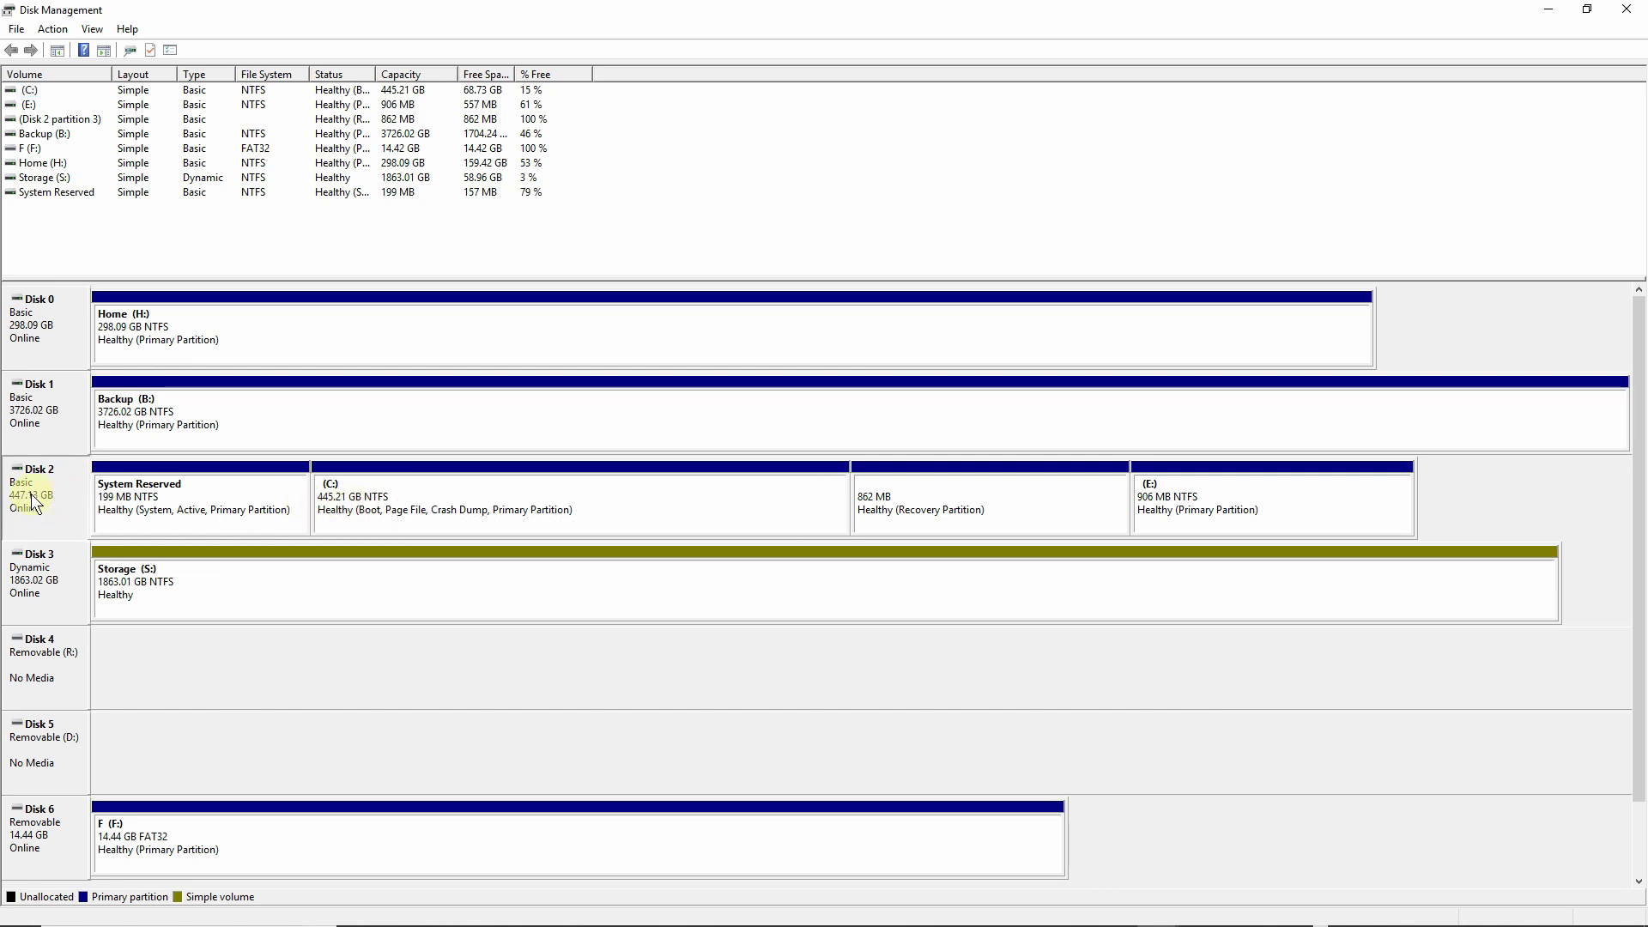
pyautogui.rightClick(50, 501)
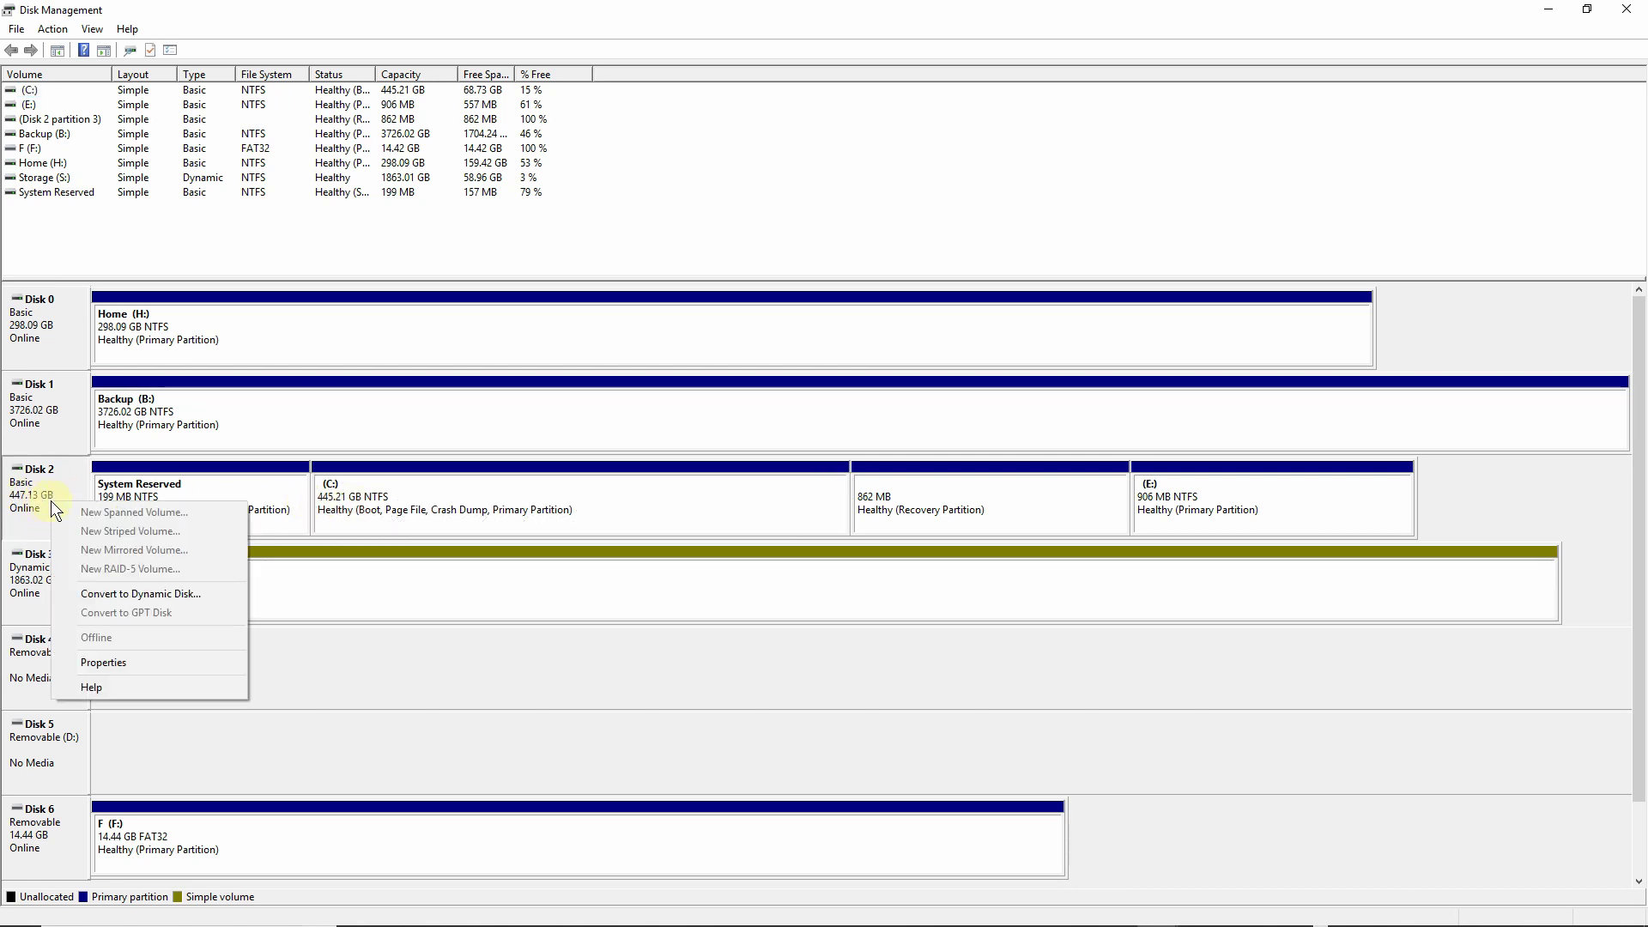
pyautogui.click(121, 668)
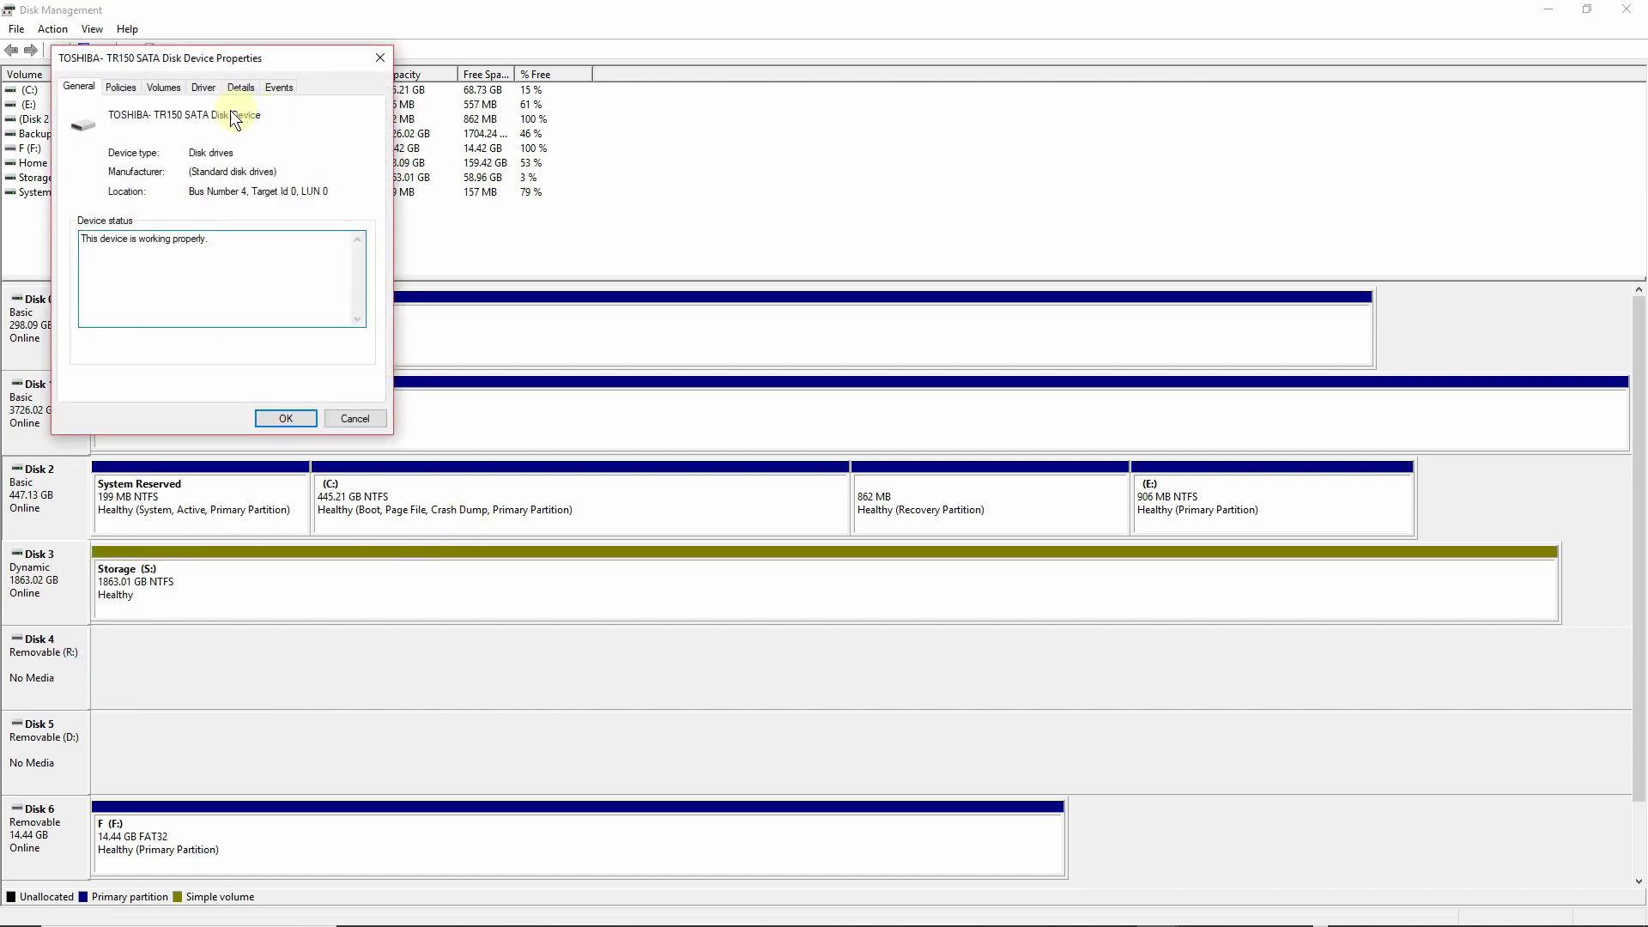
pyautogui.moveTo(197, 54); pyautogui.dragTo(817, 104)
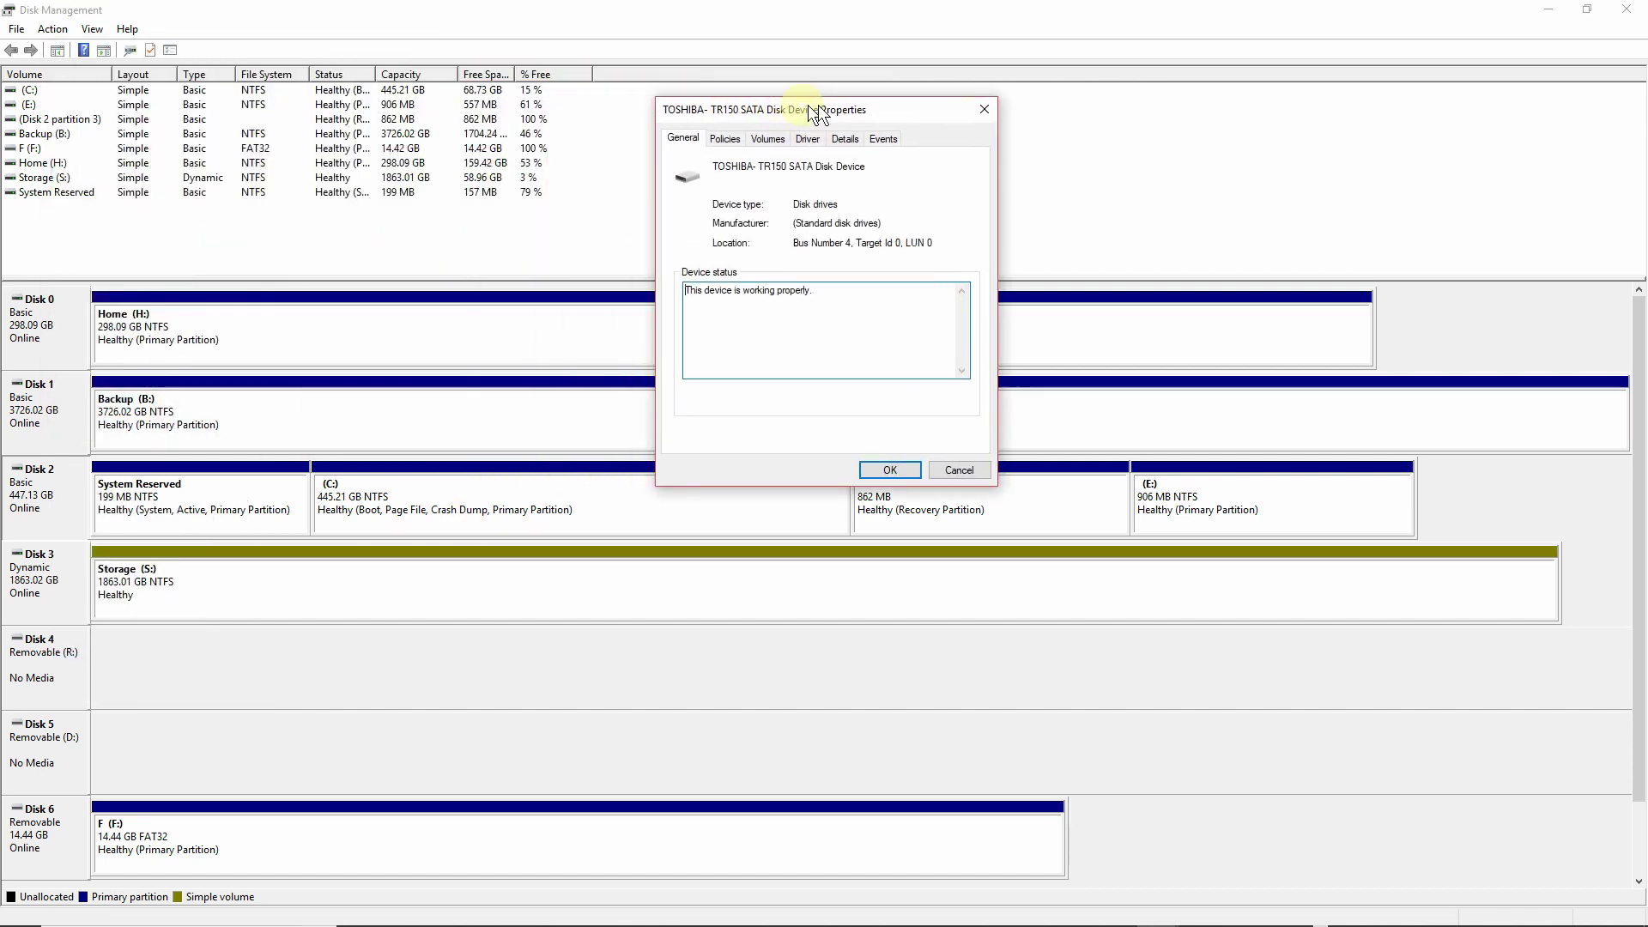
pyautogui.click(785, 141)
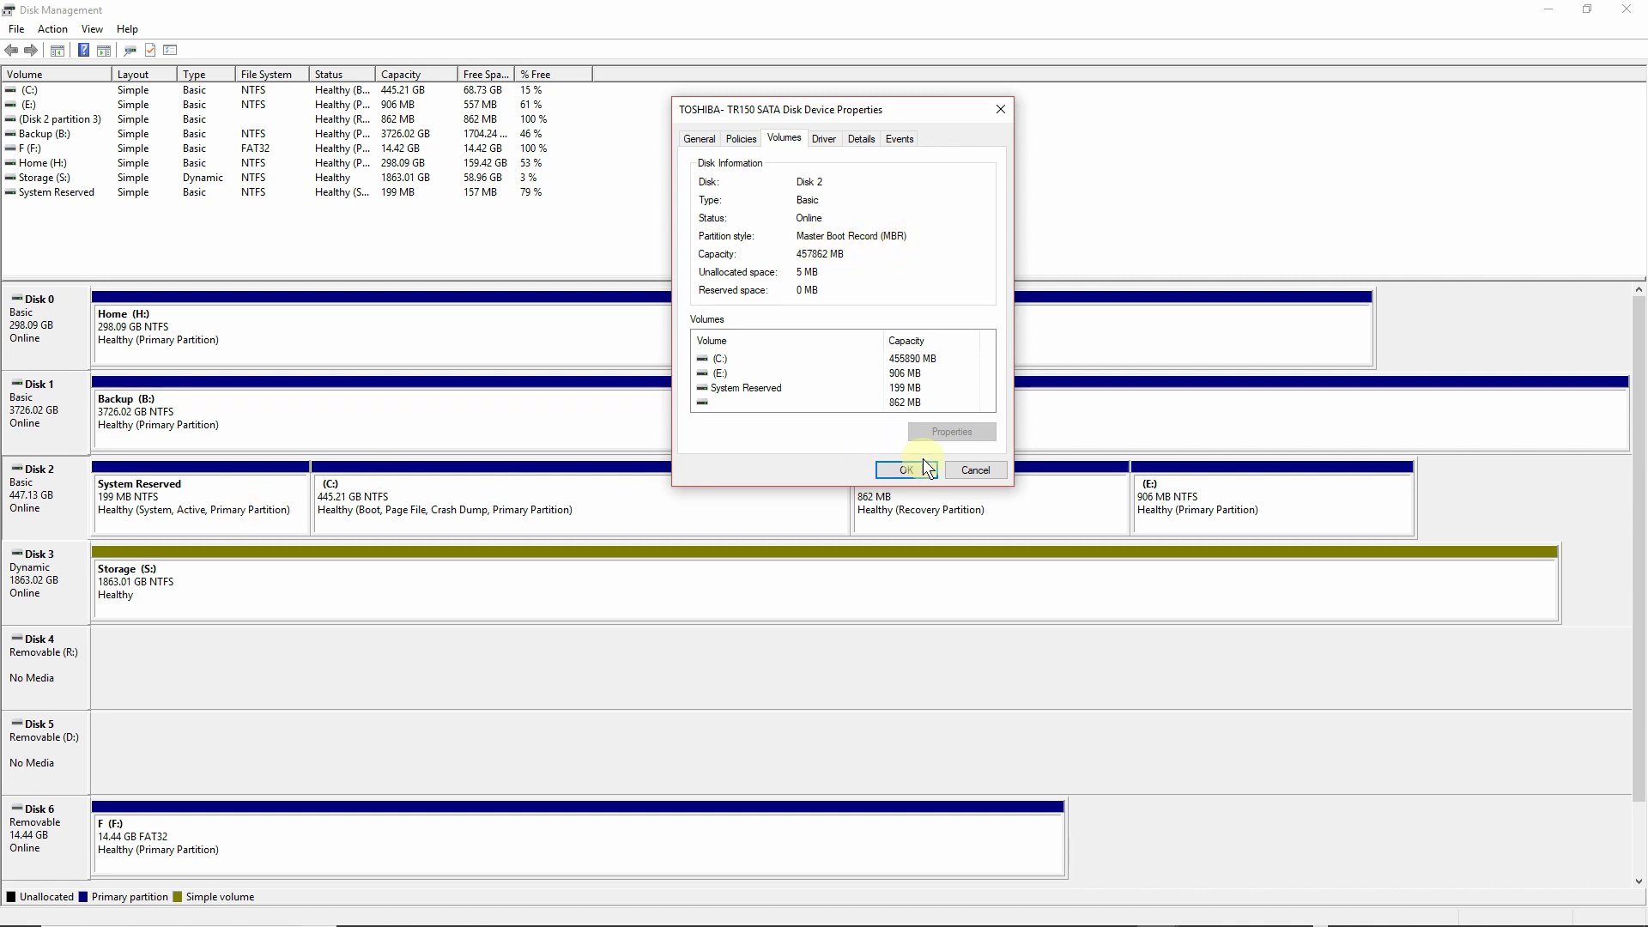
pyautogui.click(970, 472)
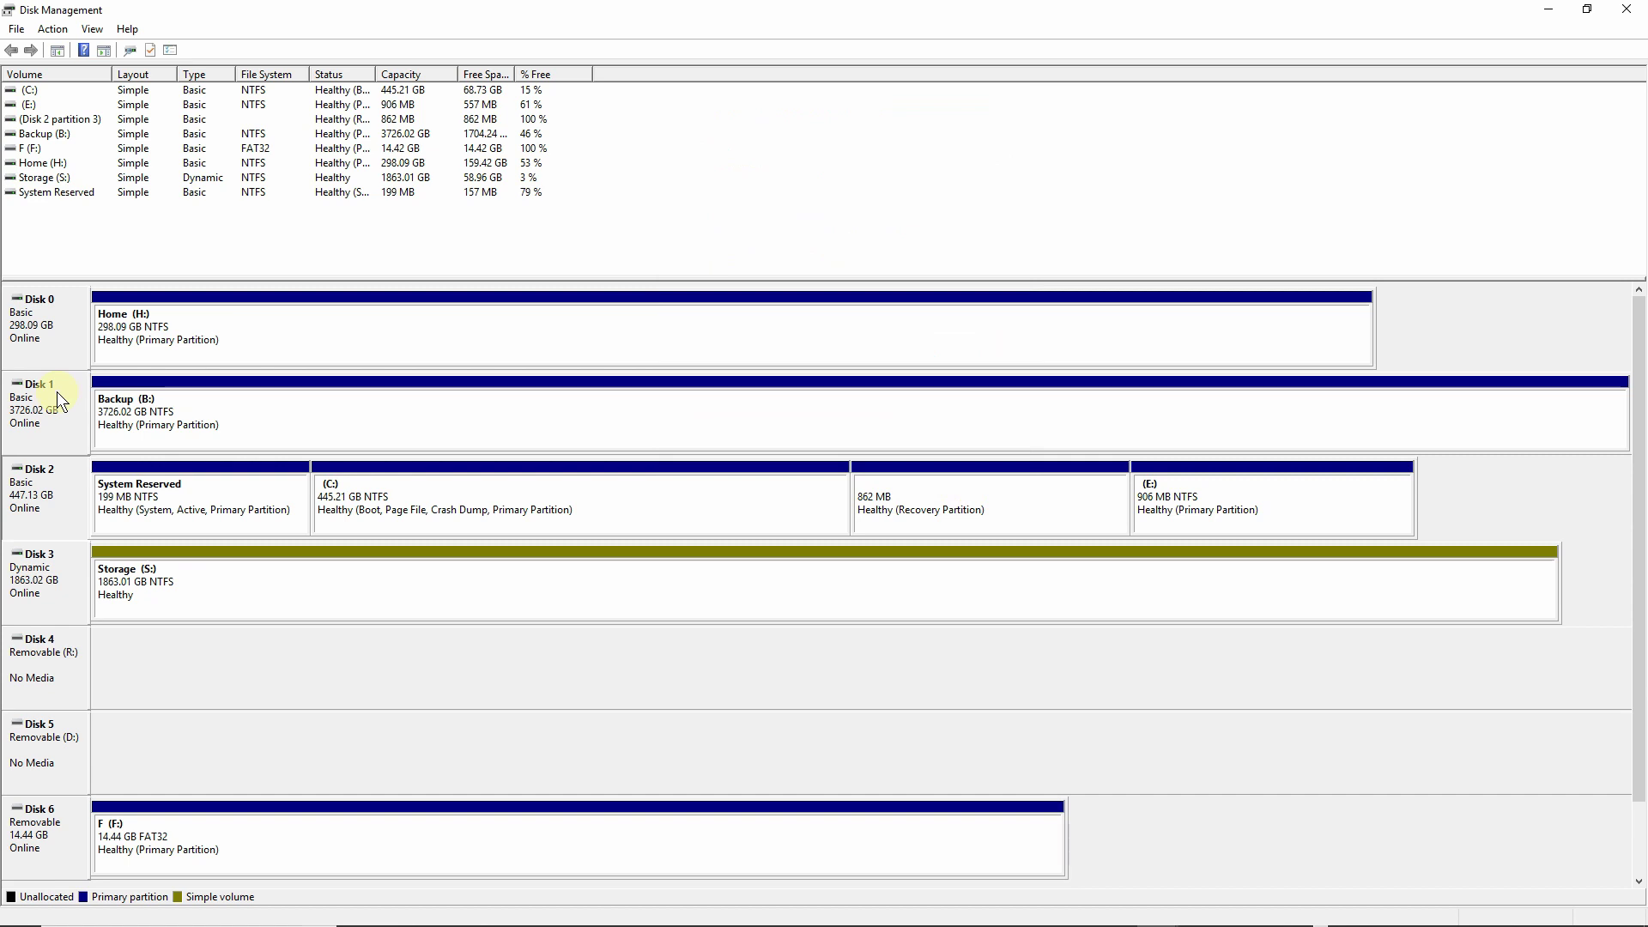
# - Check the partition style of Disk 1 in the volume information of its properties, then dismiss them
pyautogui.click(57, 391)
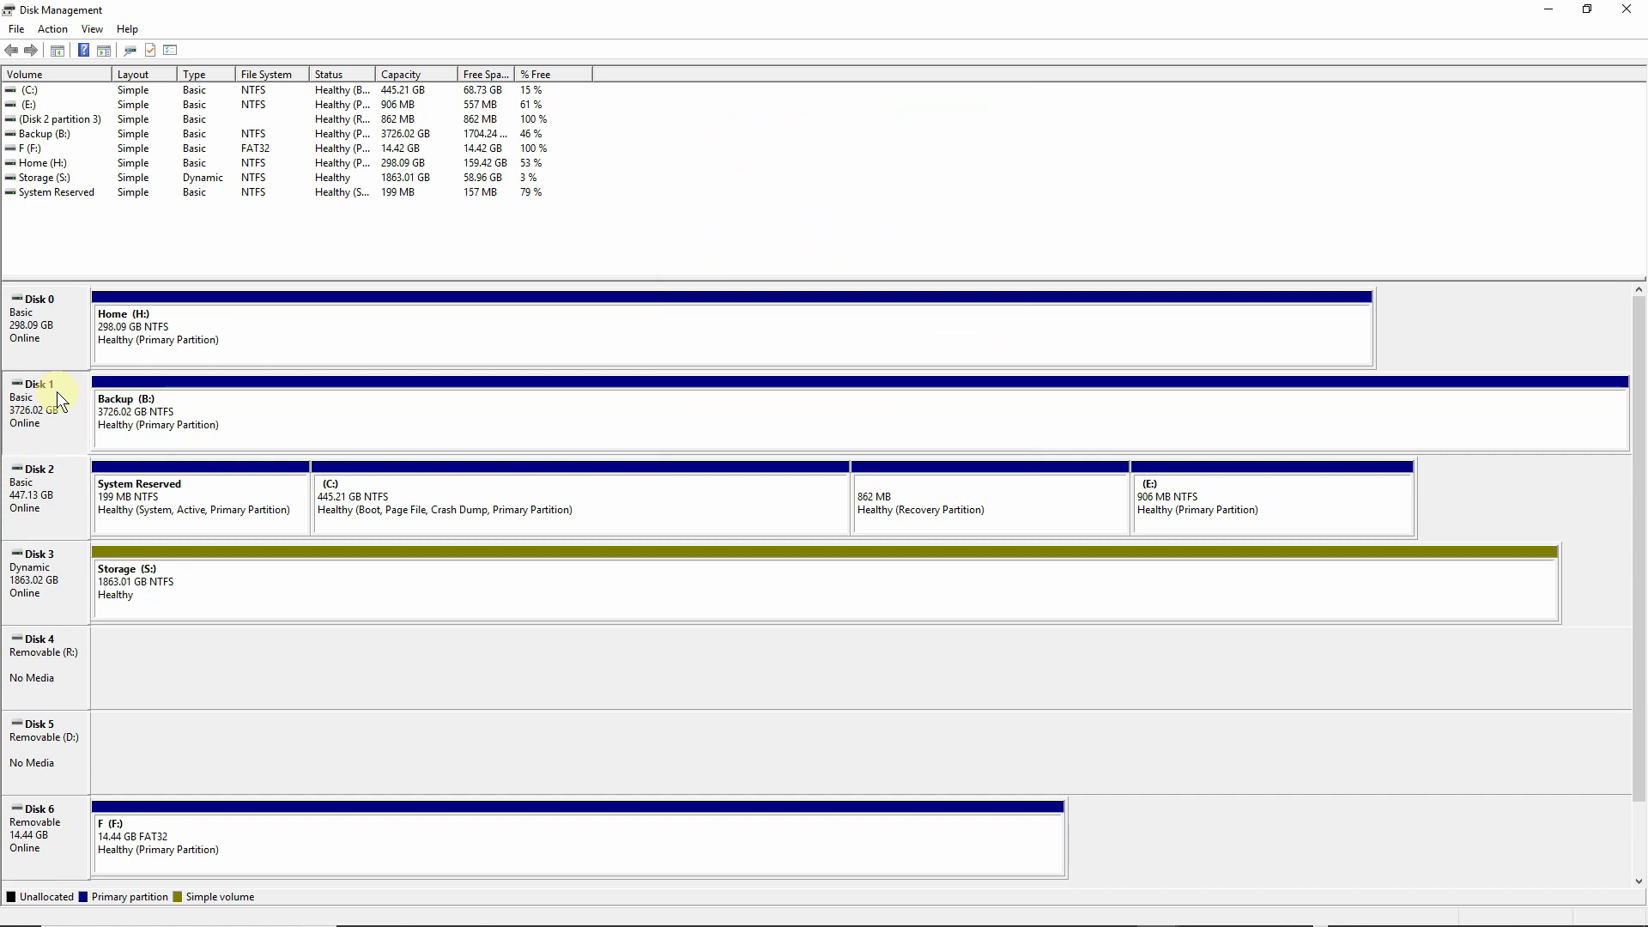
pyautogui.rightClick(57, 393)
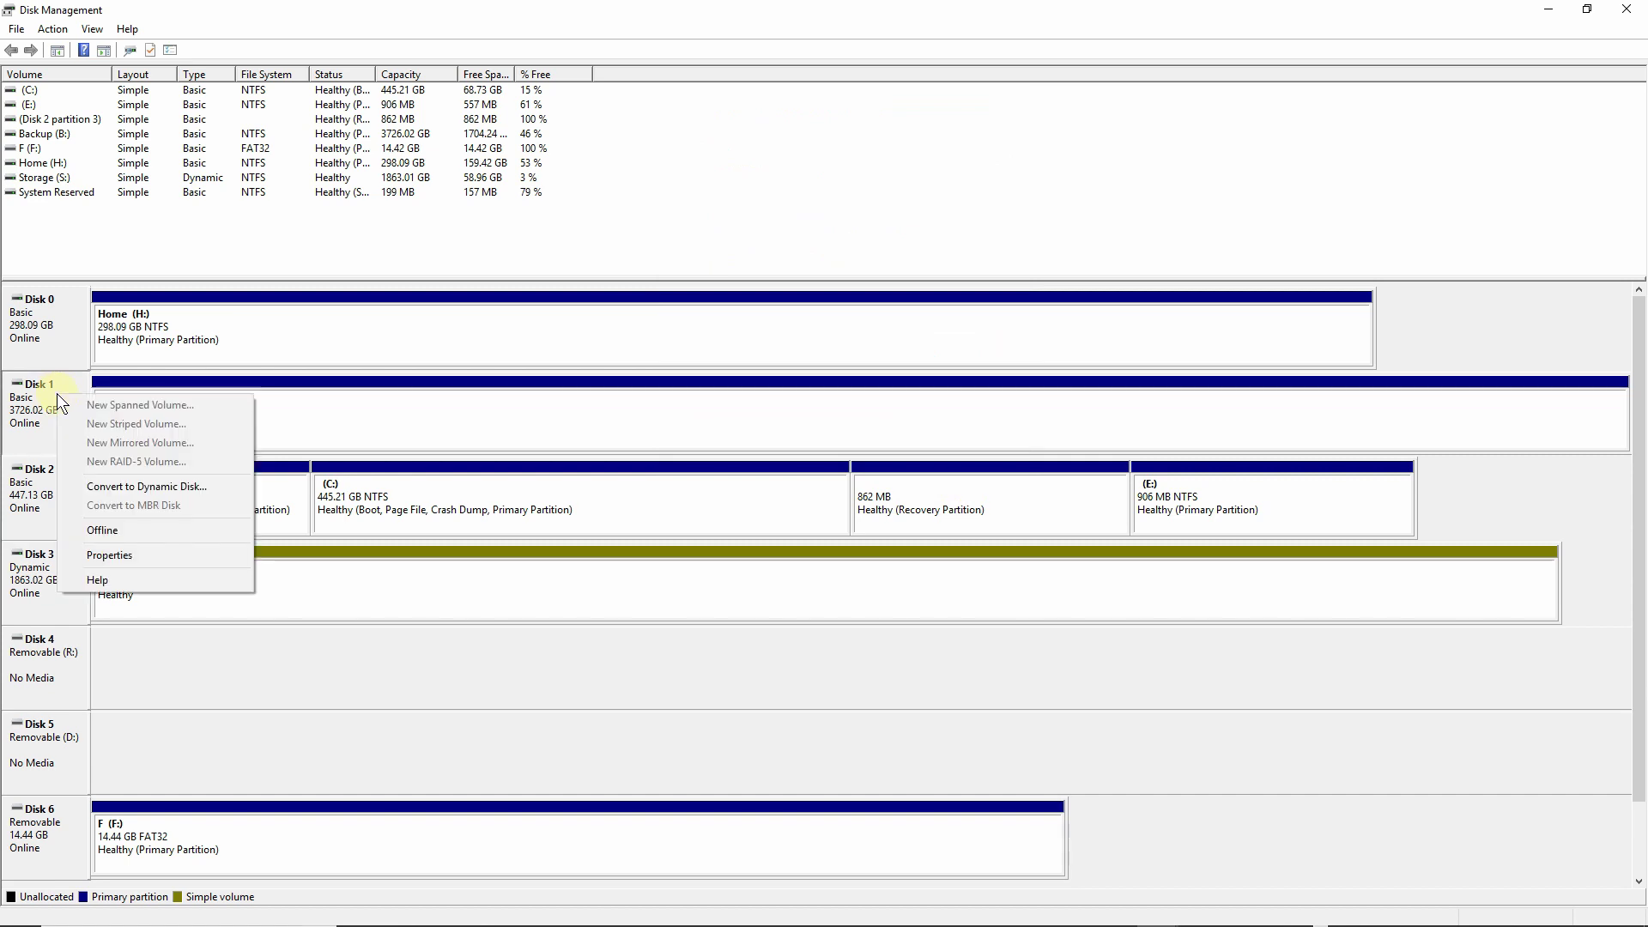
pyautogui.click(141, 559)
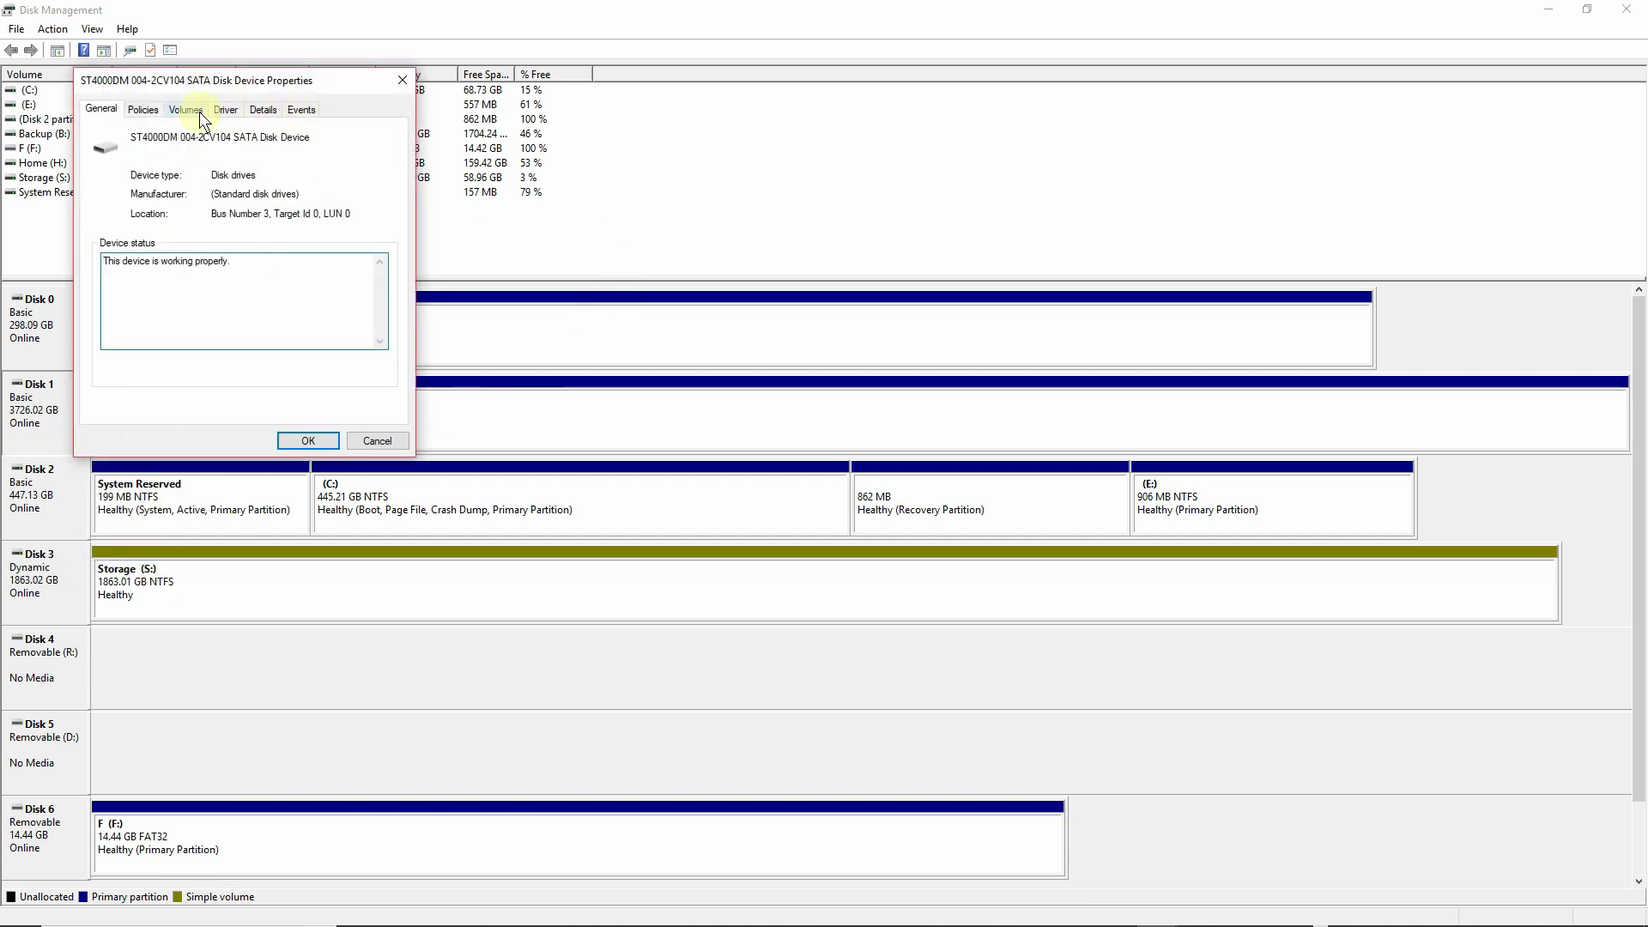
pyautogui.moveTo(218, 74); pyautogui.dragTo(794, 115)
pyautogui.click(751, 151)
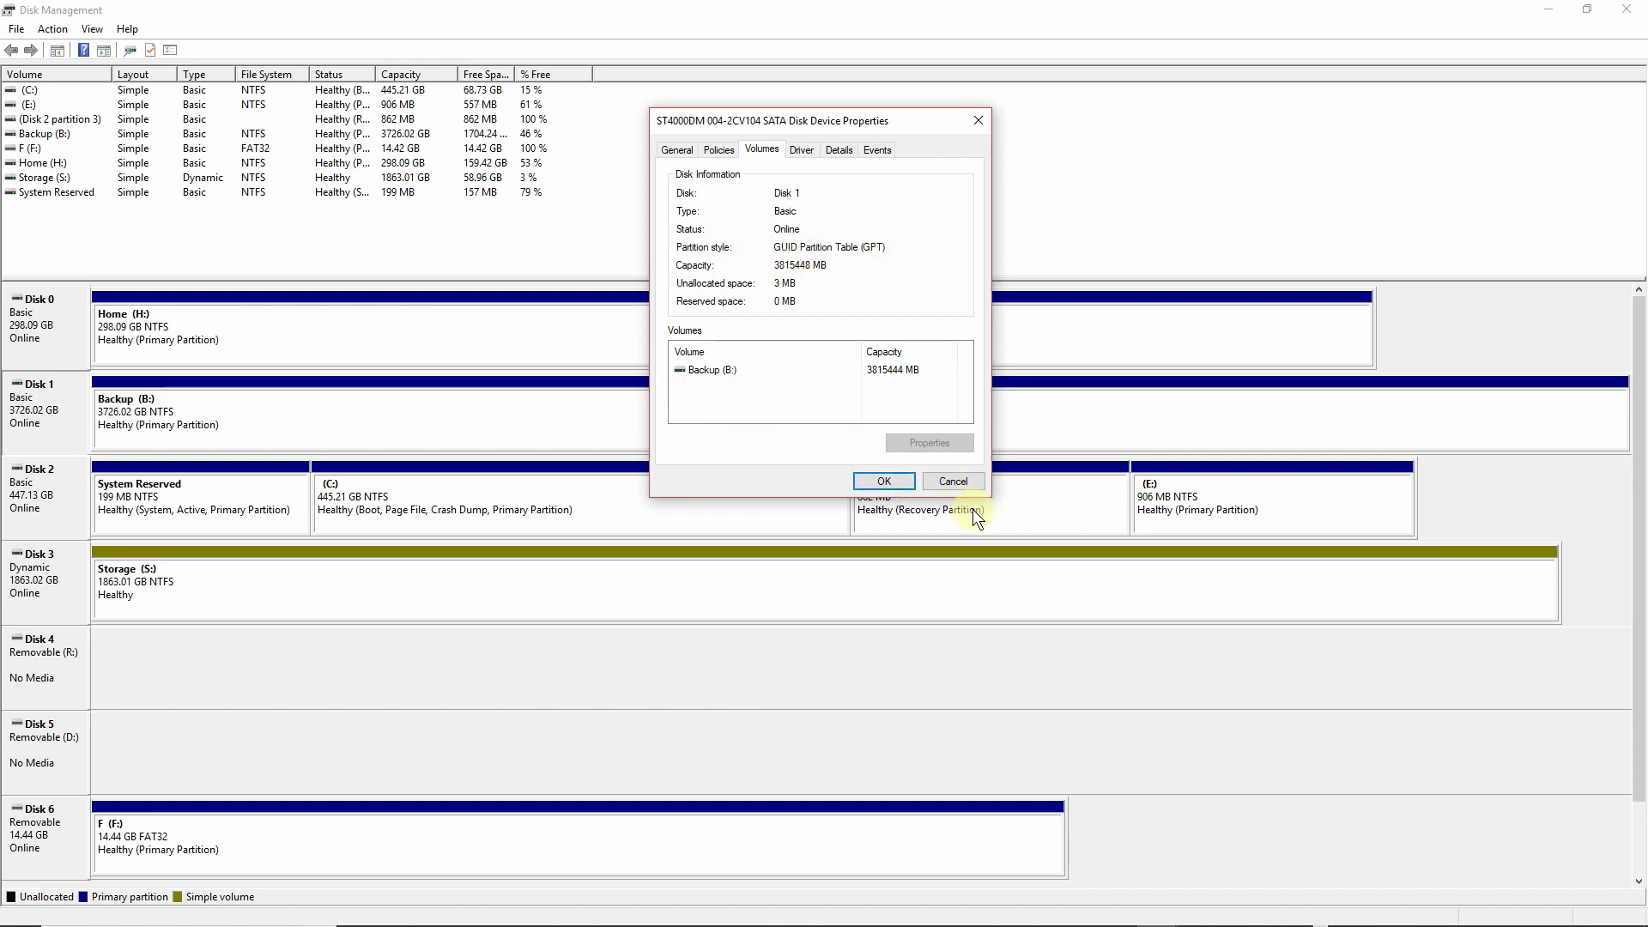
pyautogui.click(951, 482)
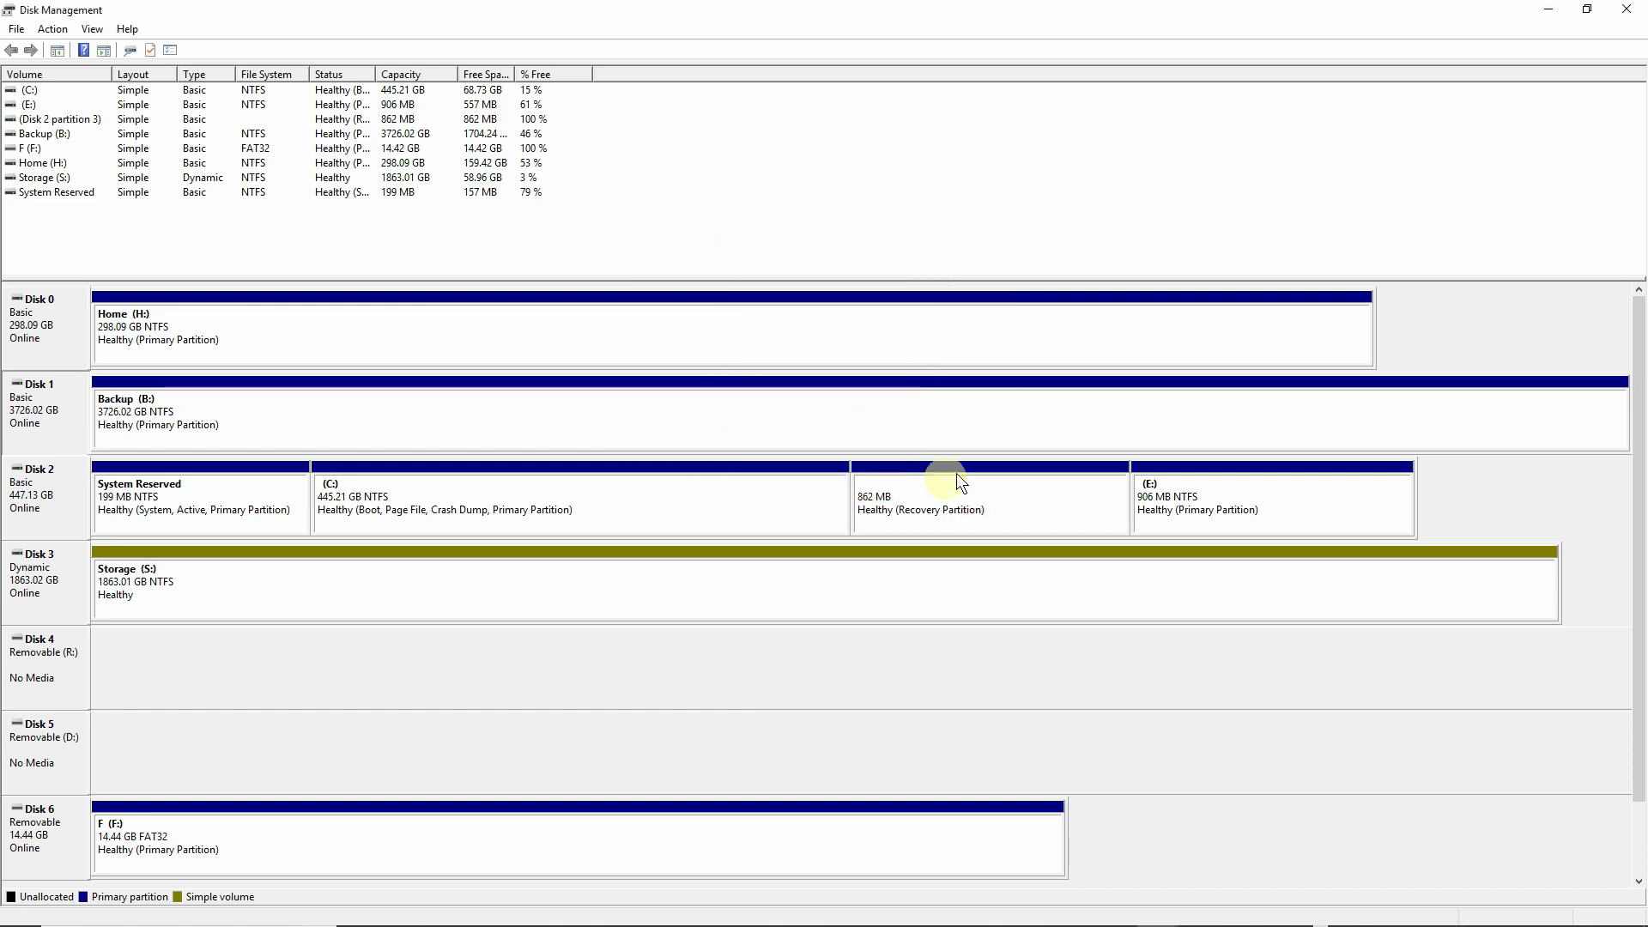
# - Switch back to Rufus and set the partition scheme to GPT
pyautogui.click(1550, 16)
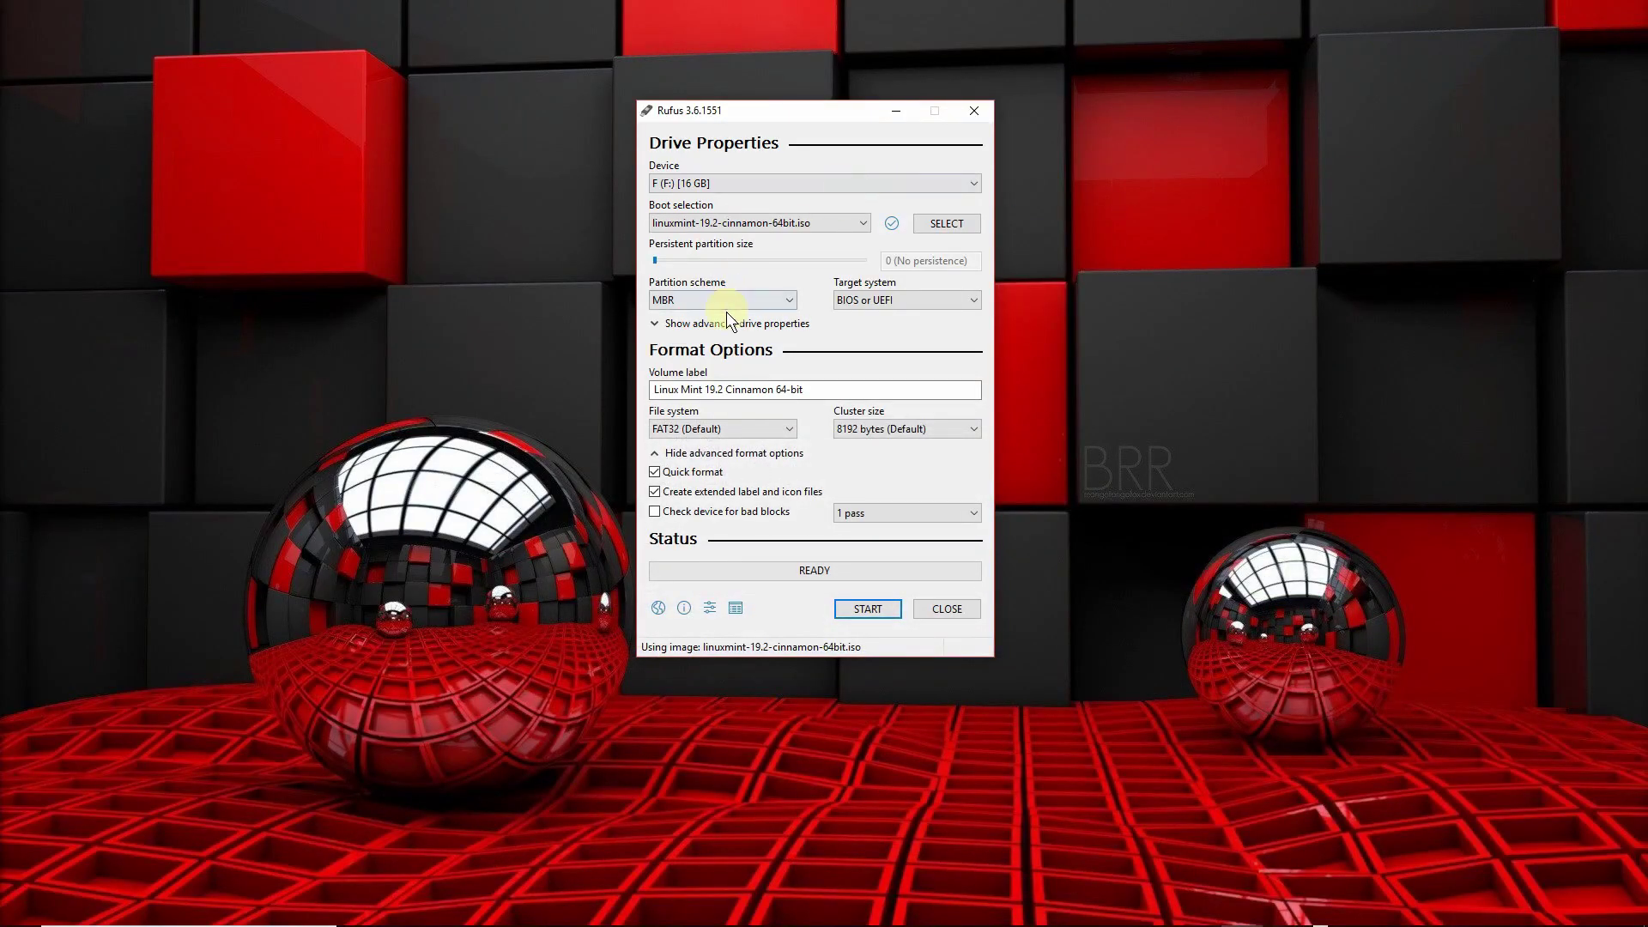
pyautogui.click(764, 302)
pyautogui.click(757, 330)
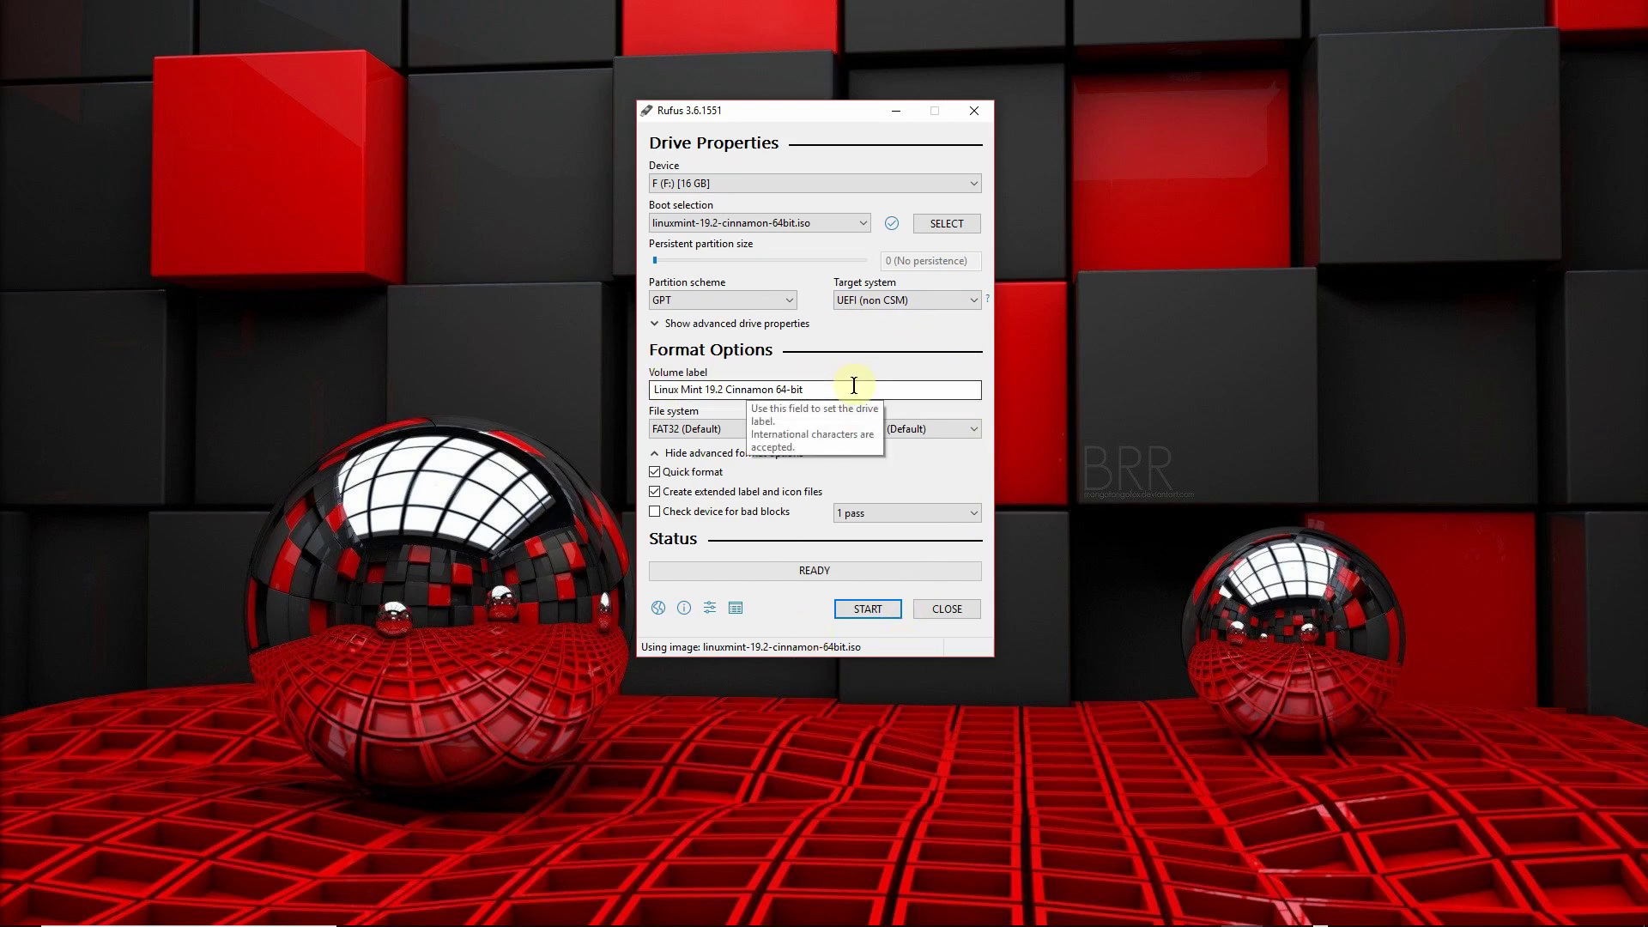
# - Replace the volume label with MNTCIN64192 and check the file system options
pyautogui.moveTo(839, 388); pyautogui.dragTo(570, 377)
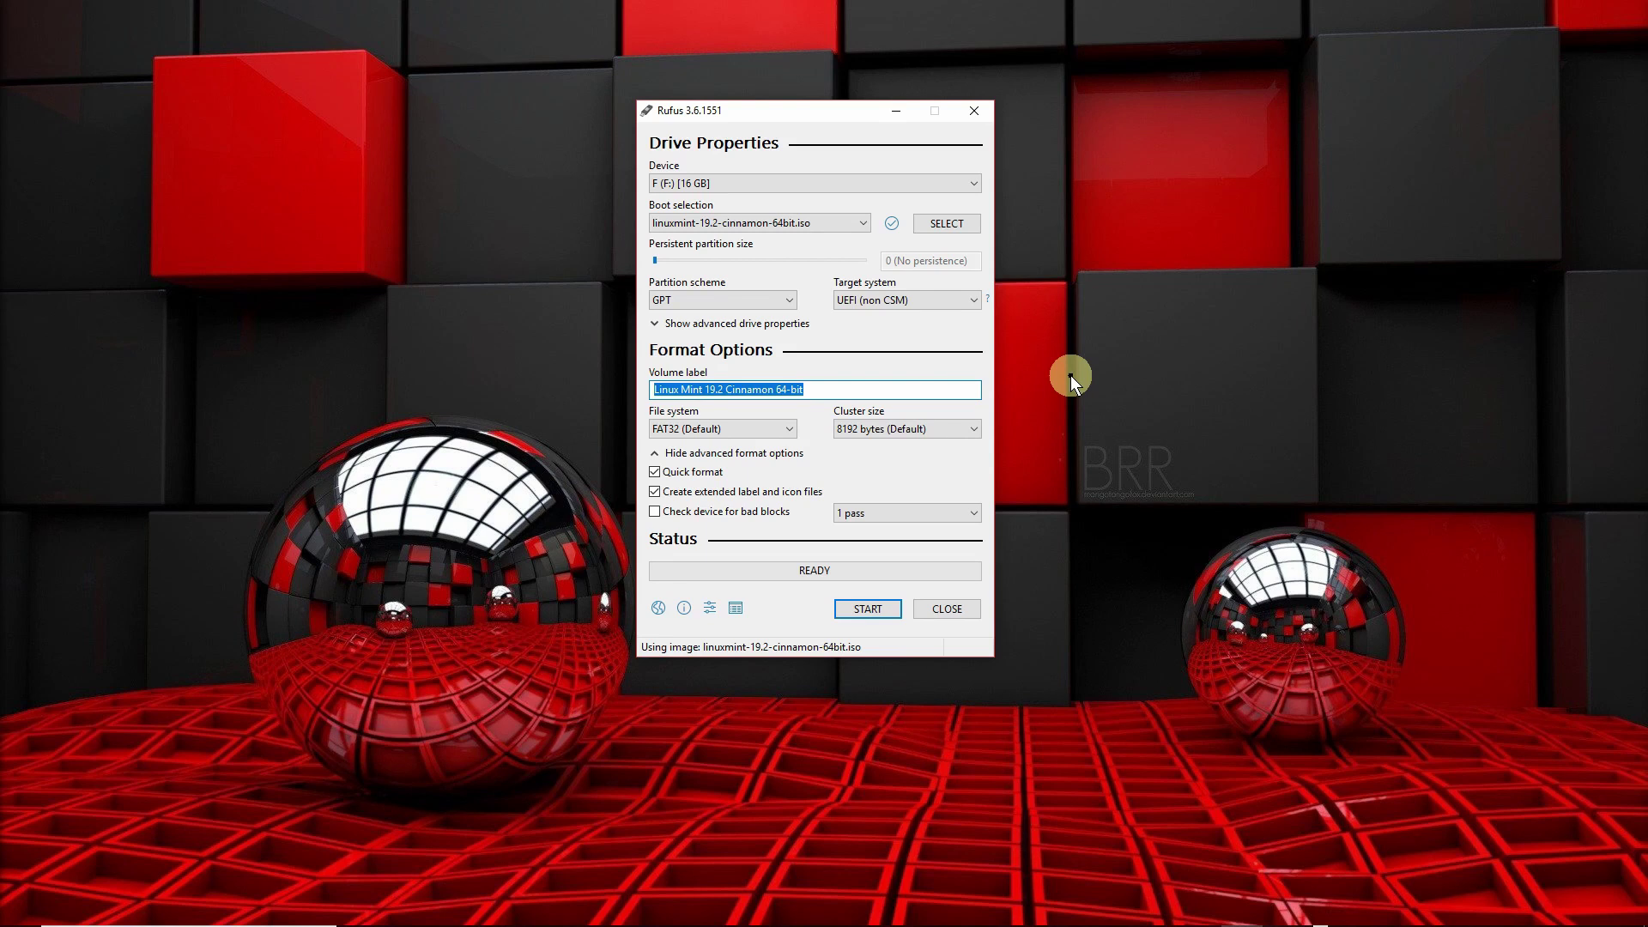
pyautogui.write('Mn')
pyautogui.press('BackSpace')
pyautogui.write('NT')
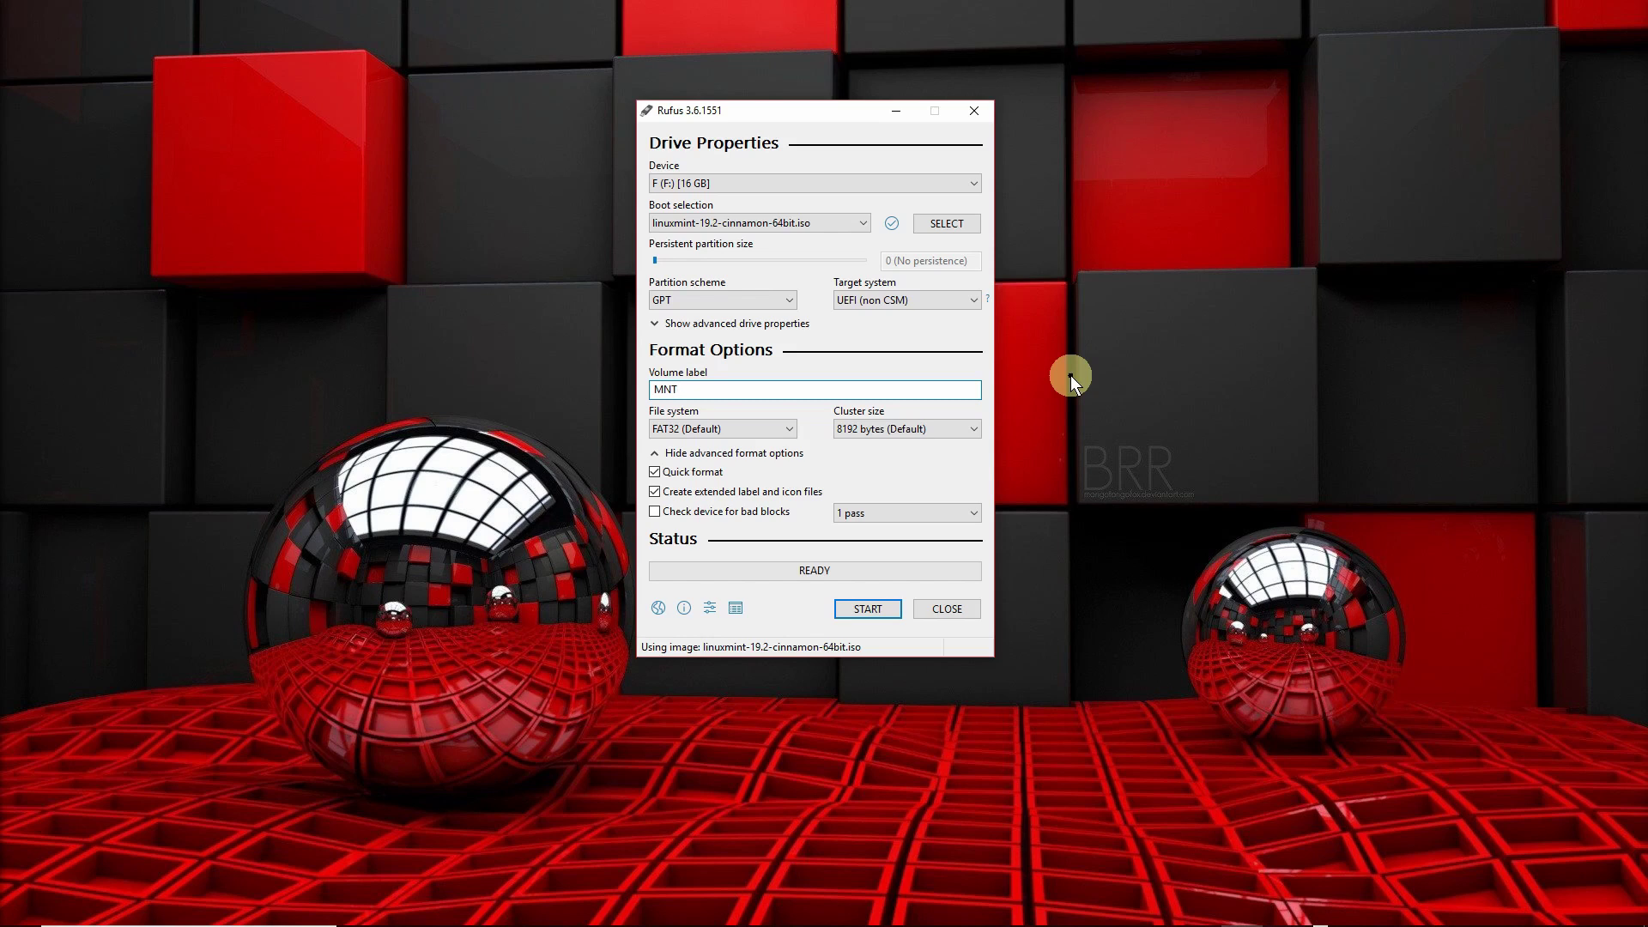
pyautogui.write('CIN64192')
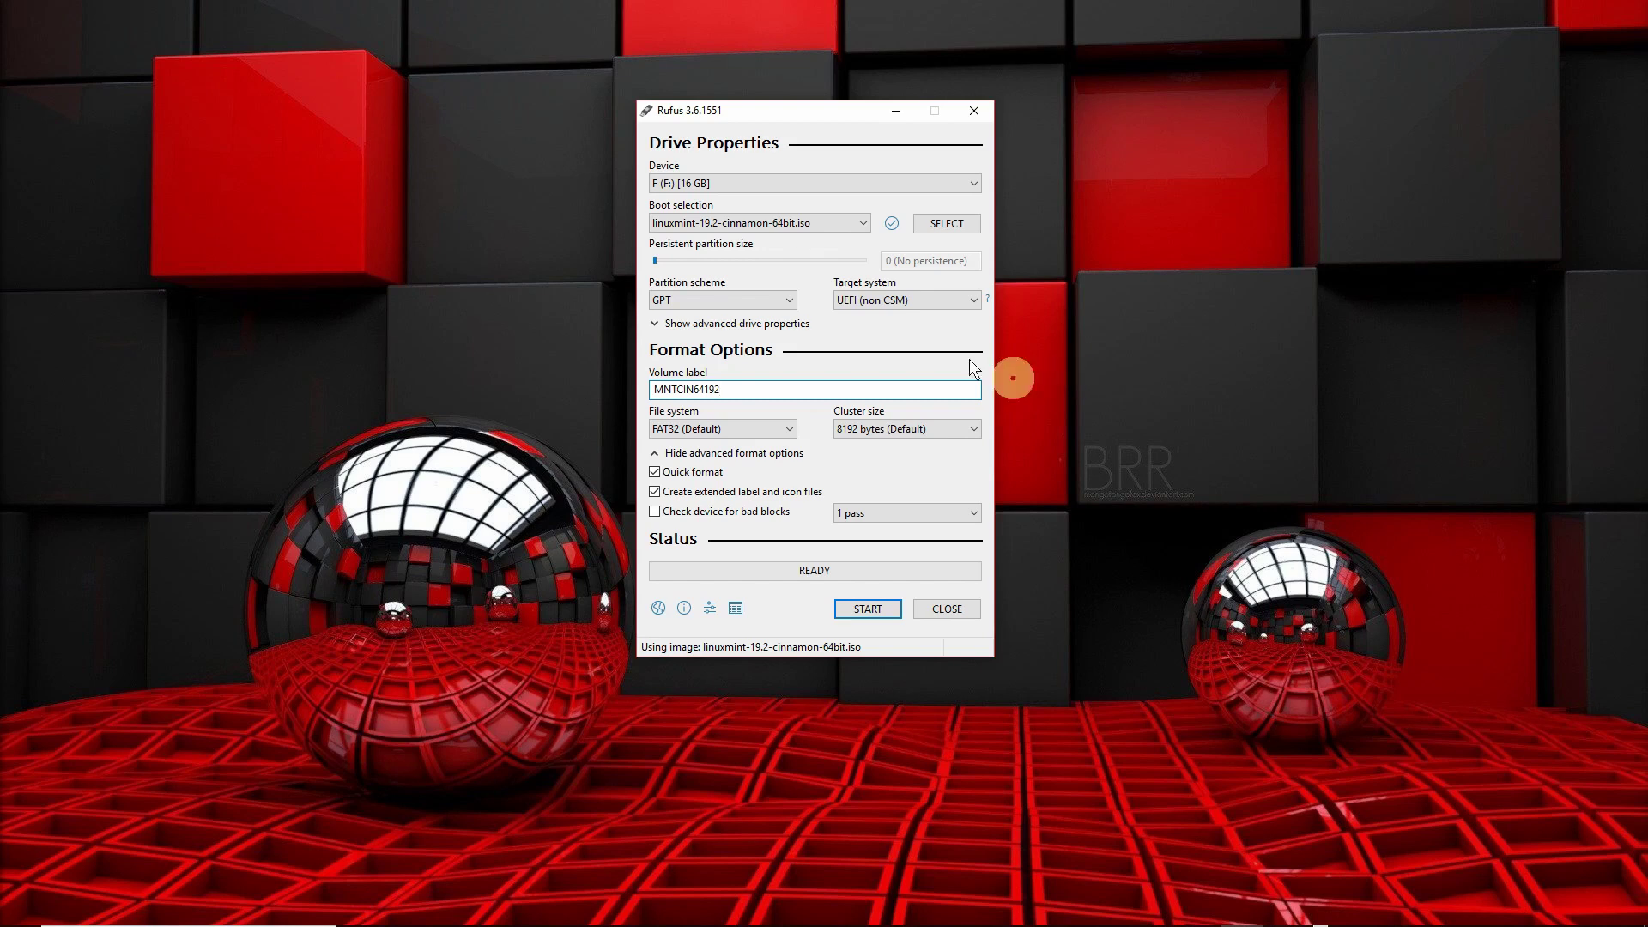
pyautogui.click(792, 431)
pyautogui.click(792, 430)
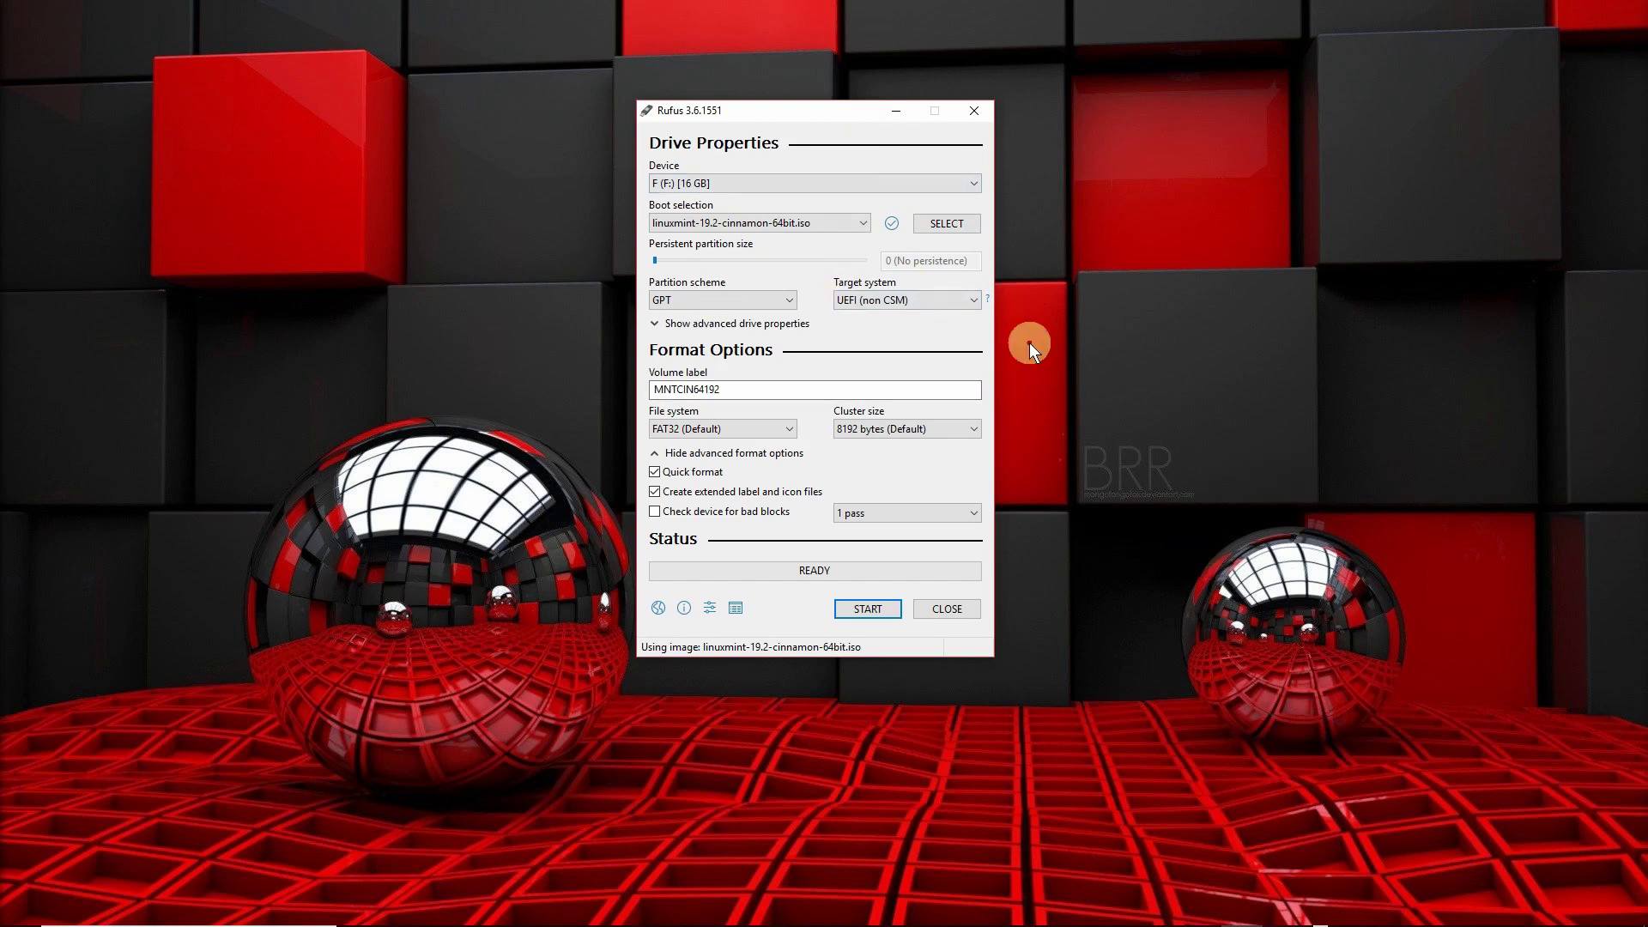
# - Write the image to the USB drive in ISO Image mode, accepting the erasure of its data, and close Rufus when finished
pyautogui.click(862, 615)
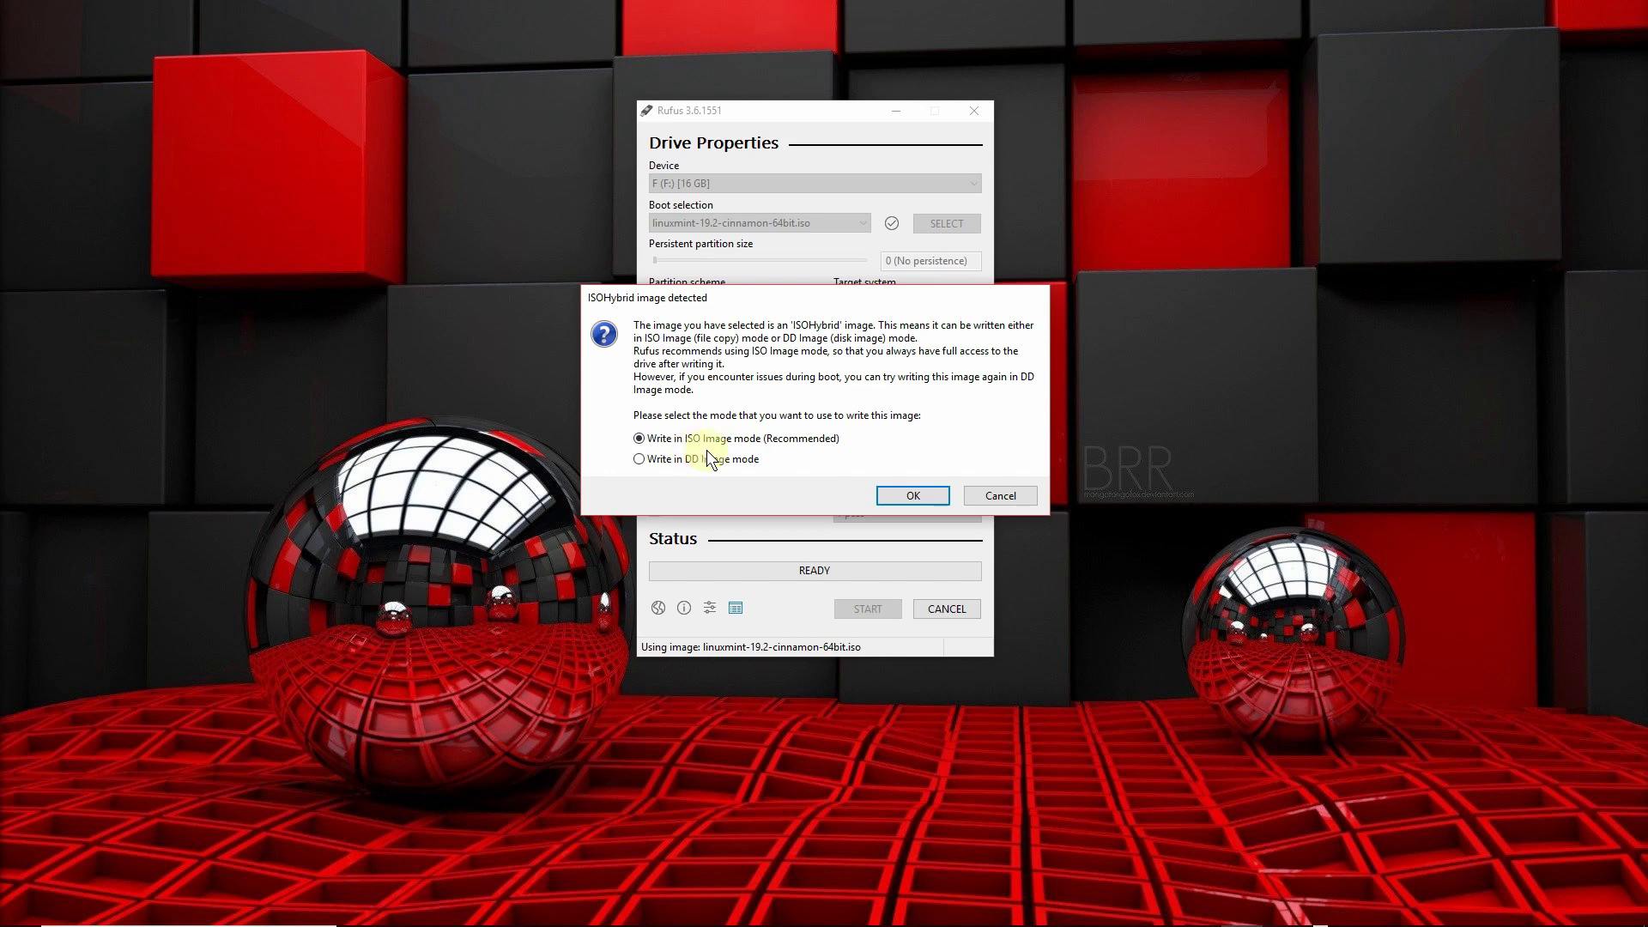
pyautogui.click(910, 496)
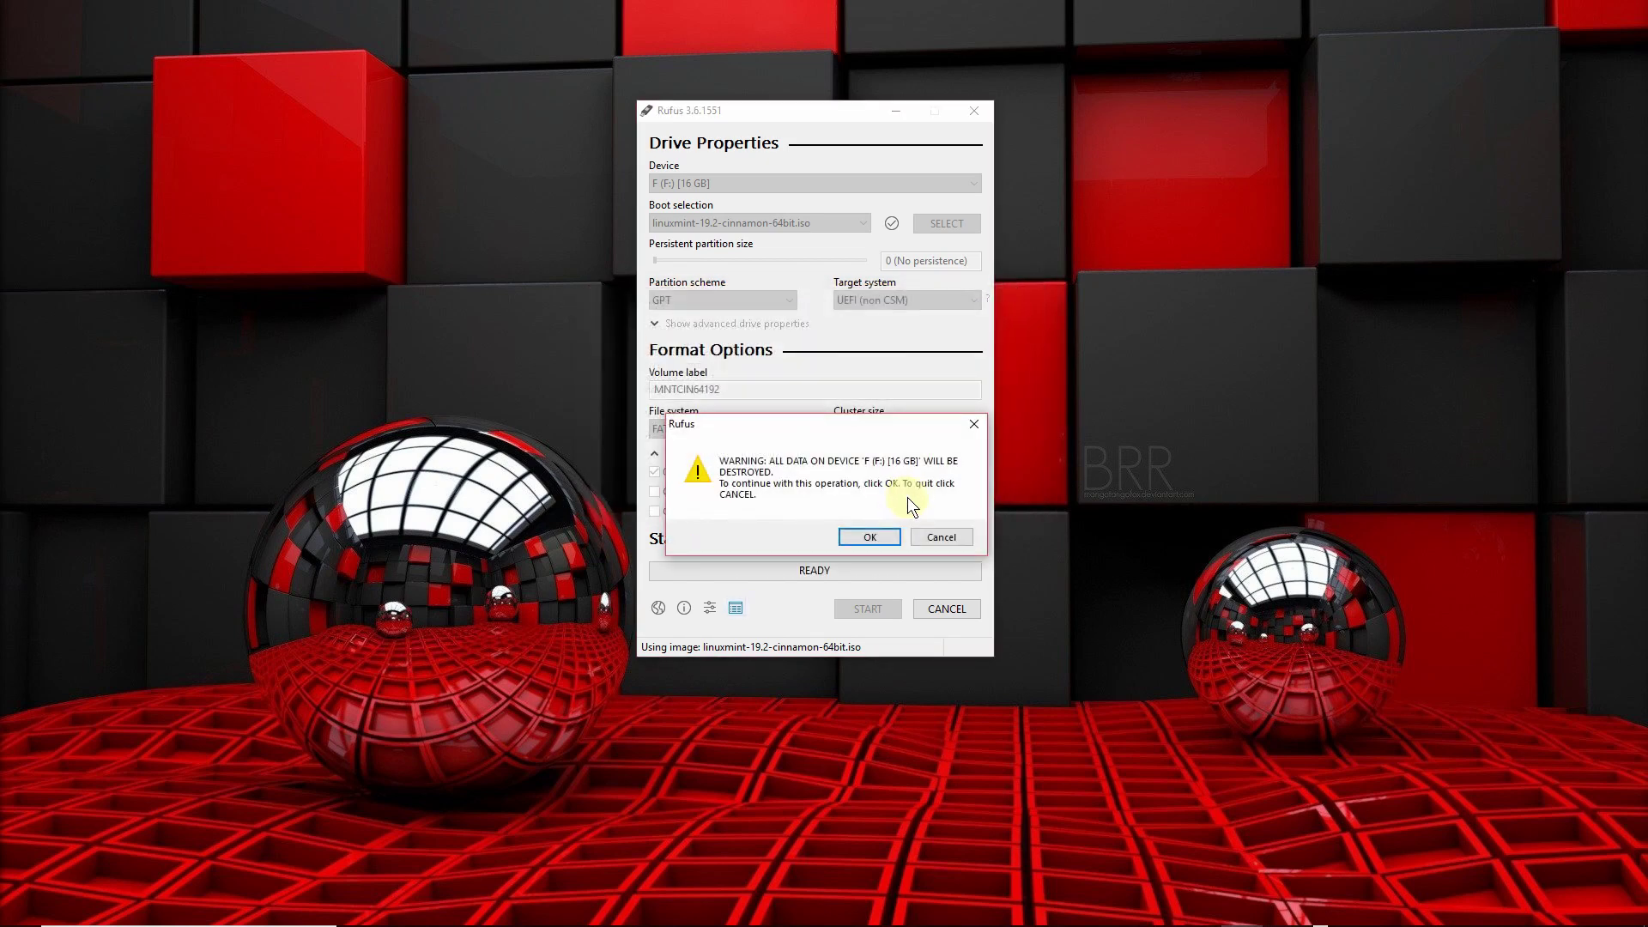
pyautogui.click(874, 537)
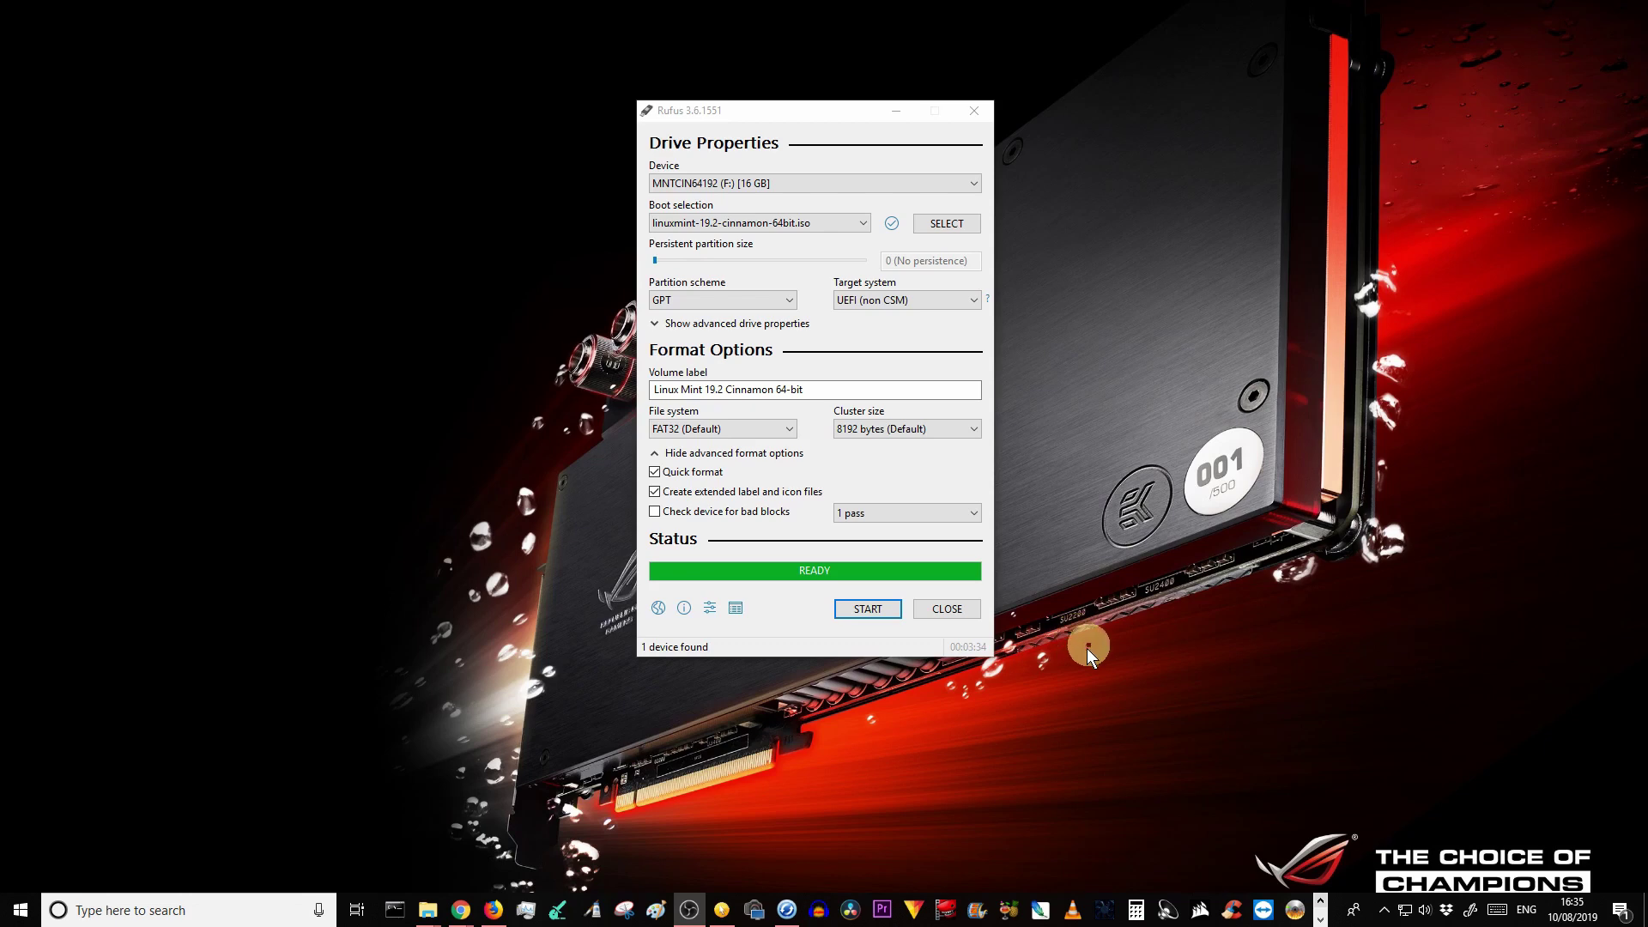
pyautogui.click(948, 610)
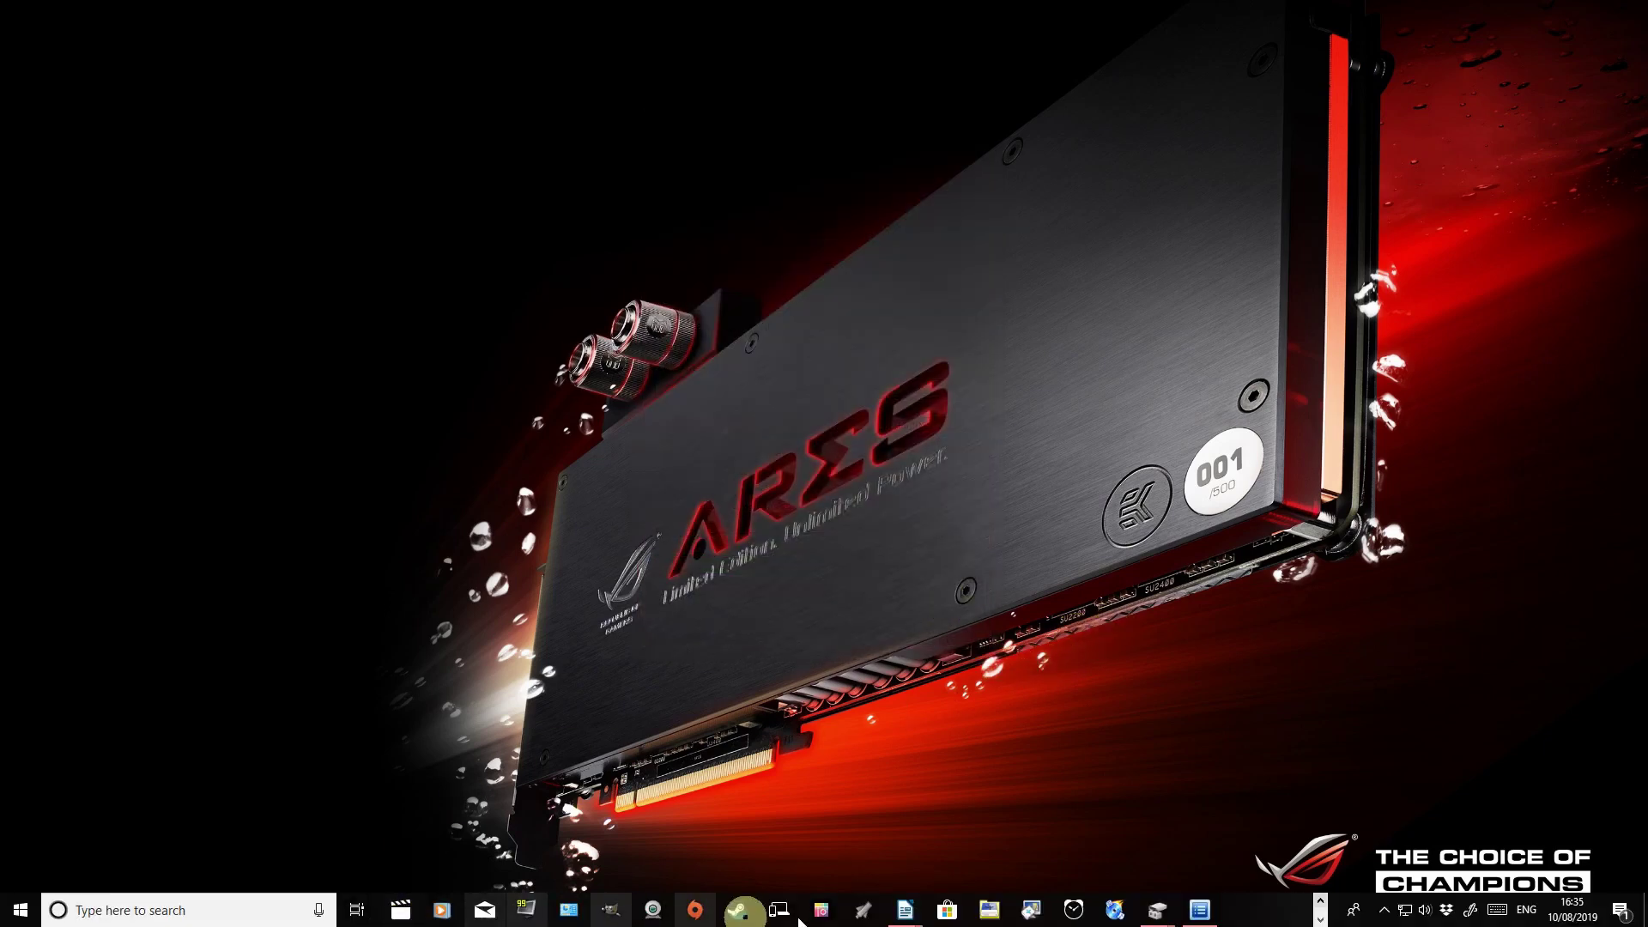
# - Switch to File Explorer and reload the This PC view listing the connected drives
pyautogui.click(1320, 920)
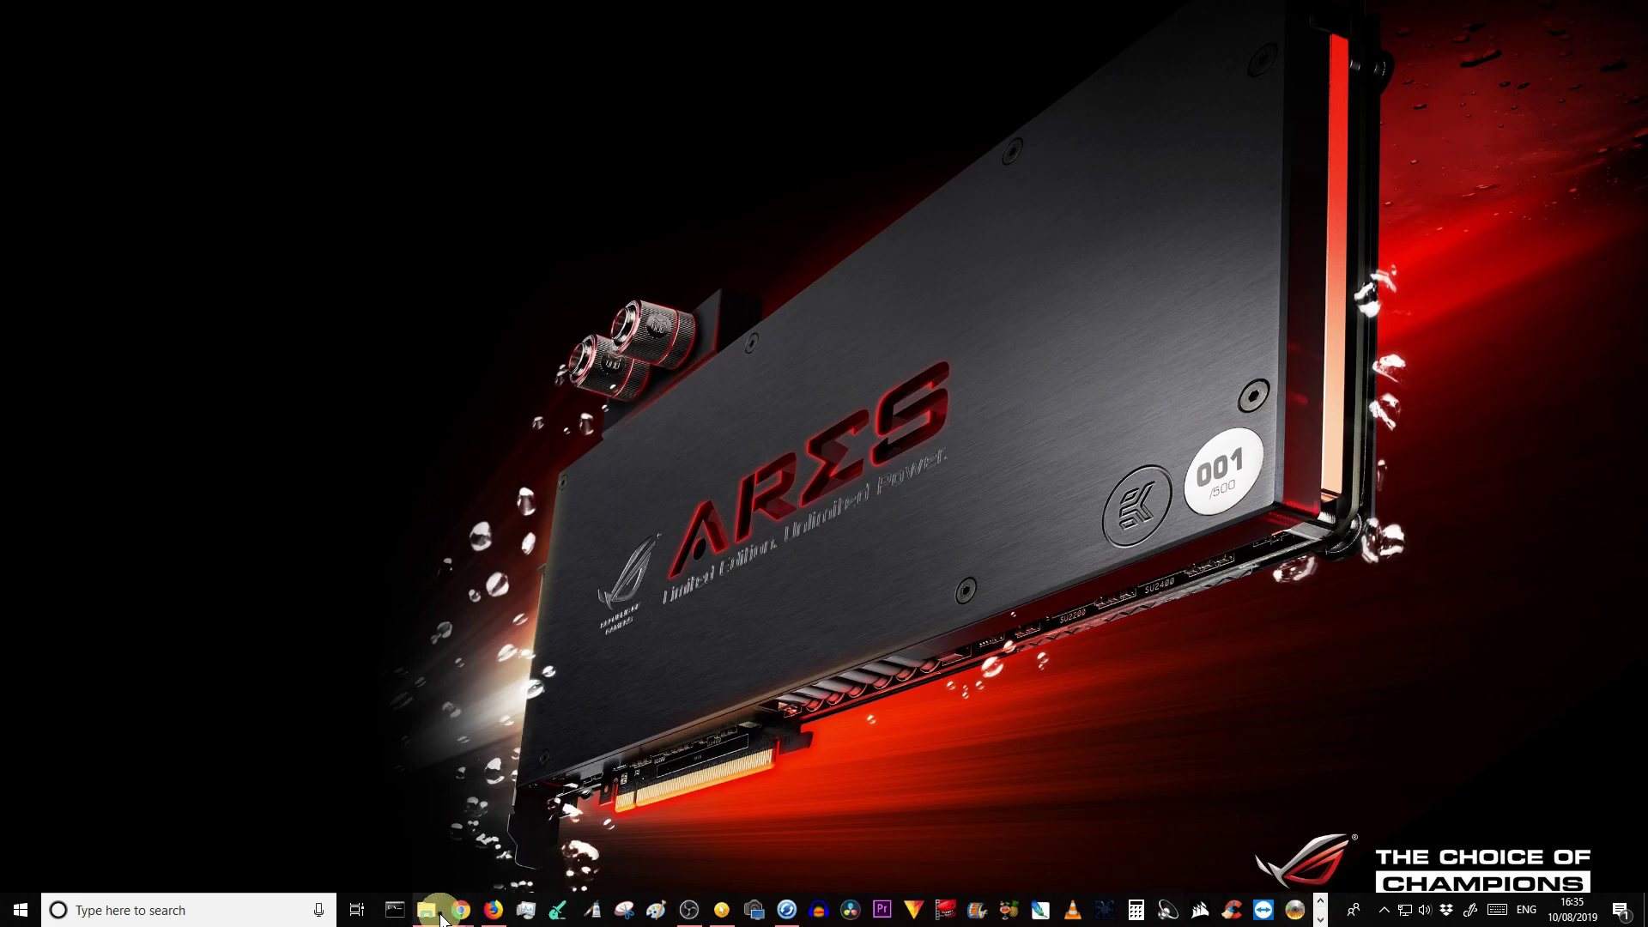
pyautogui.moveTo(426, 909)
pyautogui.click(452, 861)
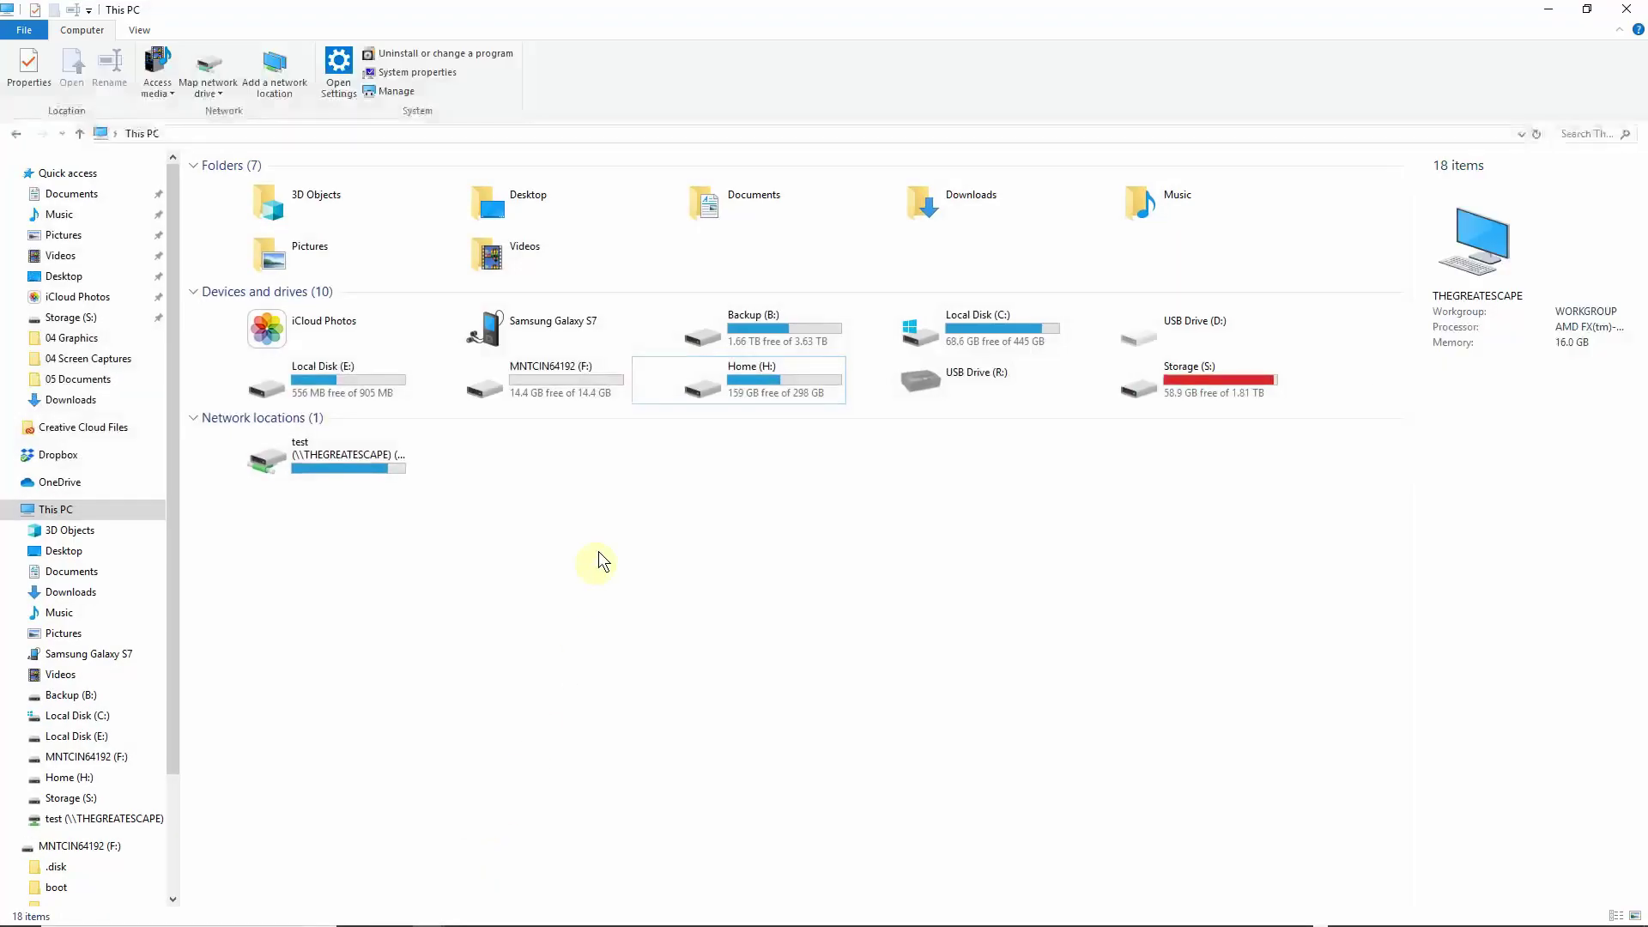
pyautogui.click(90, 553)
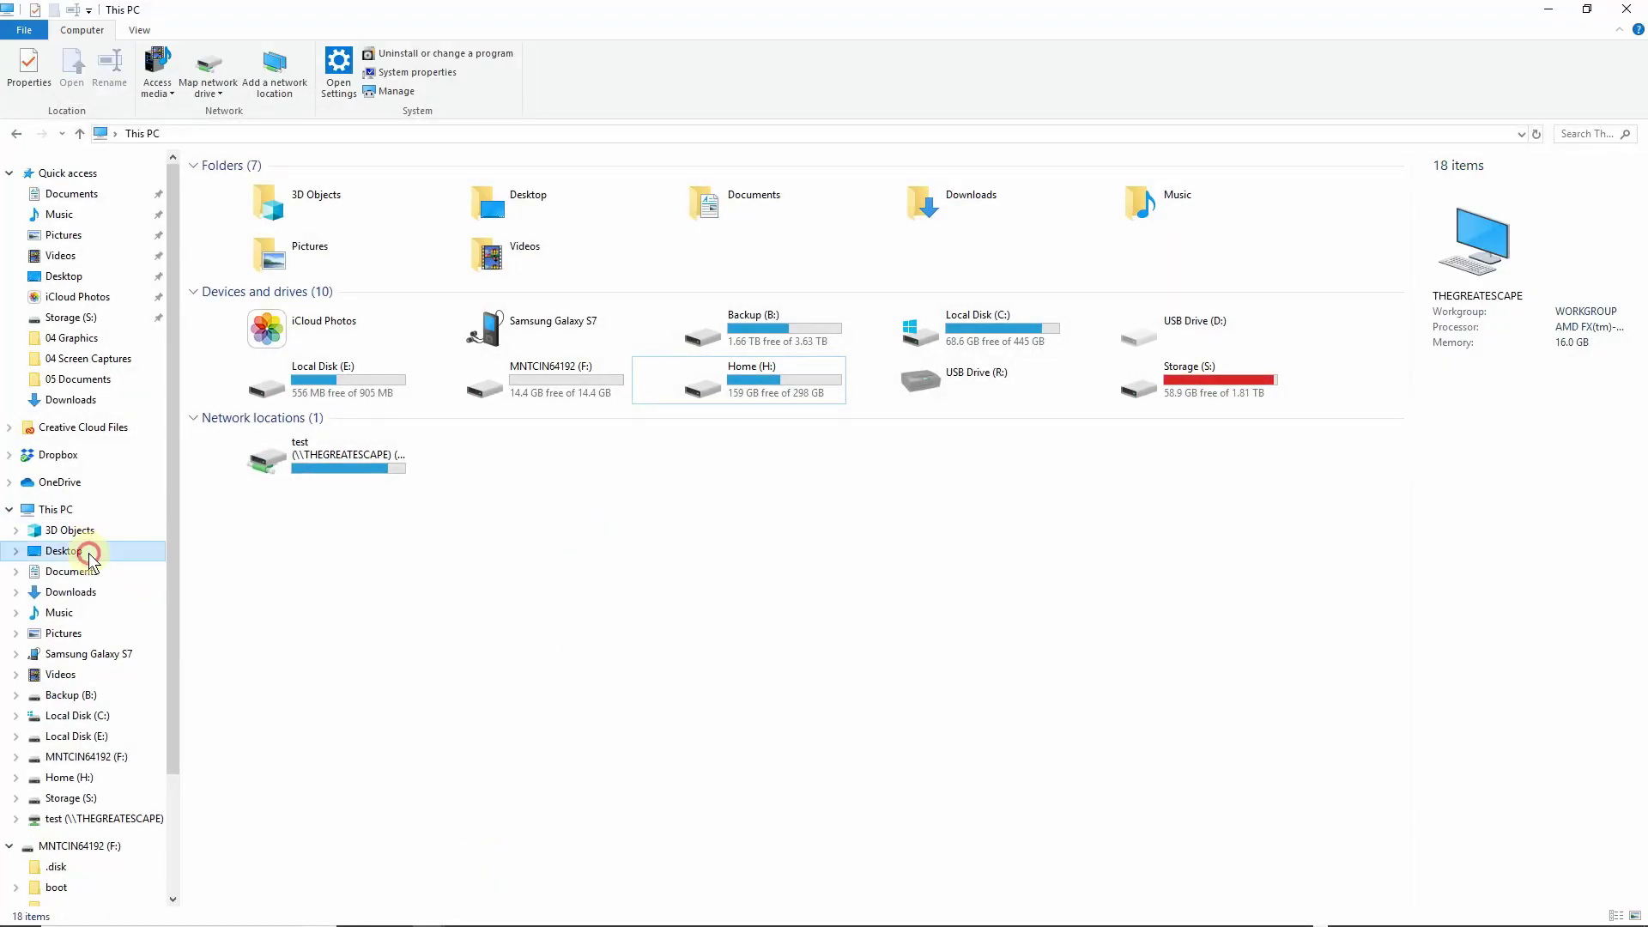
pyautogui.click(86, 512)
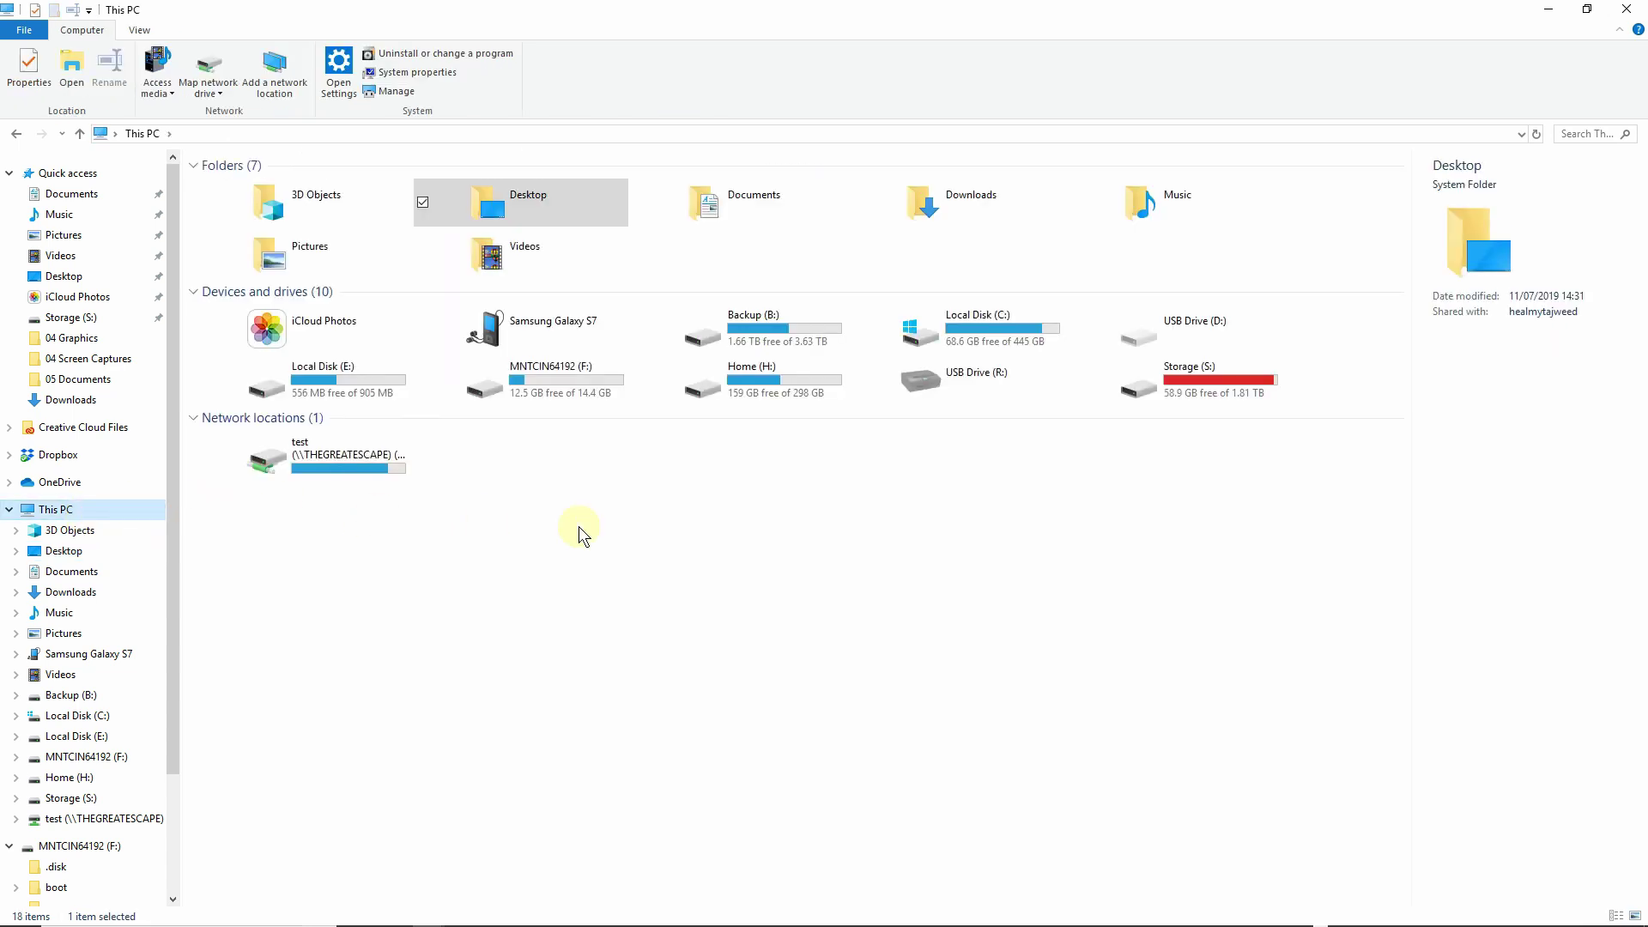
# - Select the MNTCIN64192 (F:) USB drive and open it to view the files written to it
pyautogui.click(570, 385)
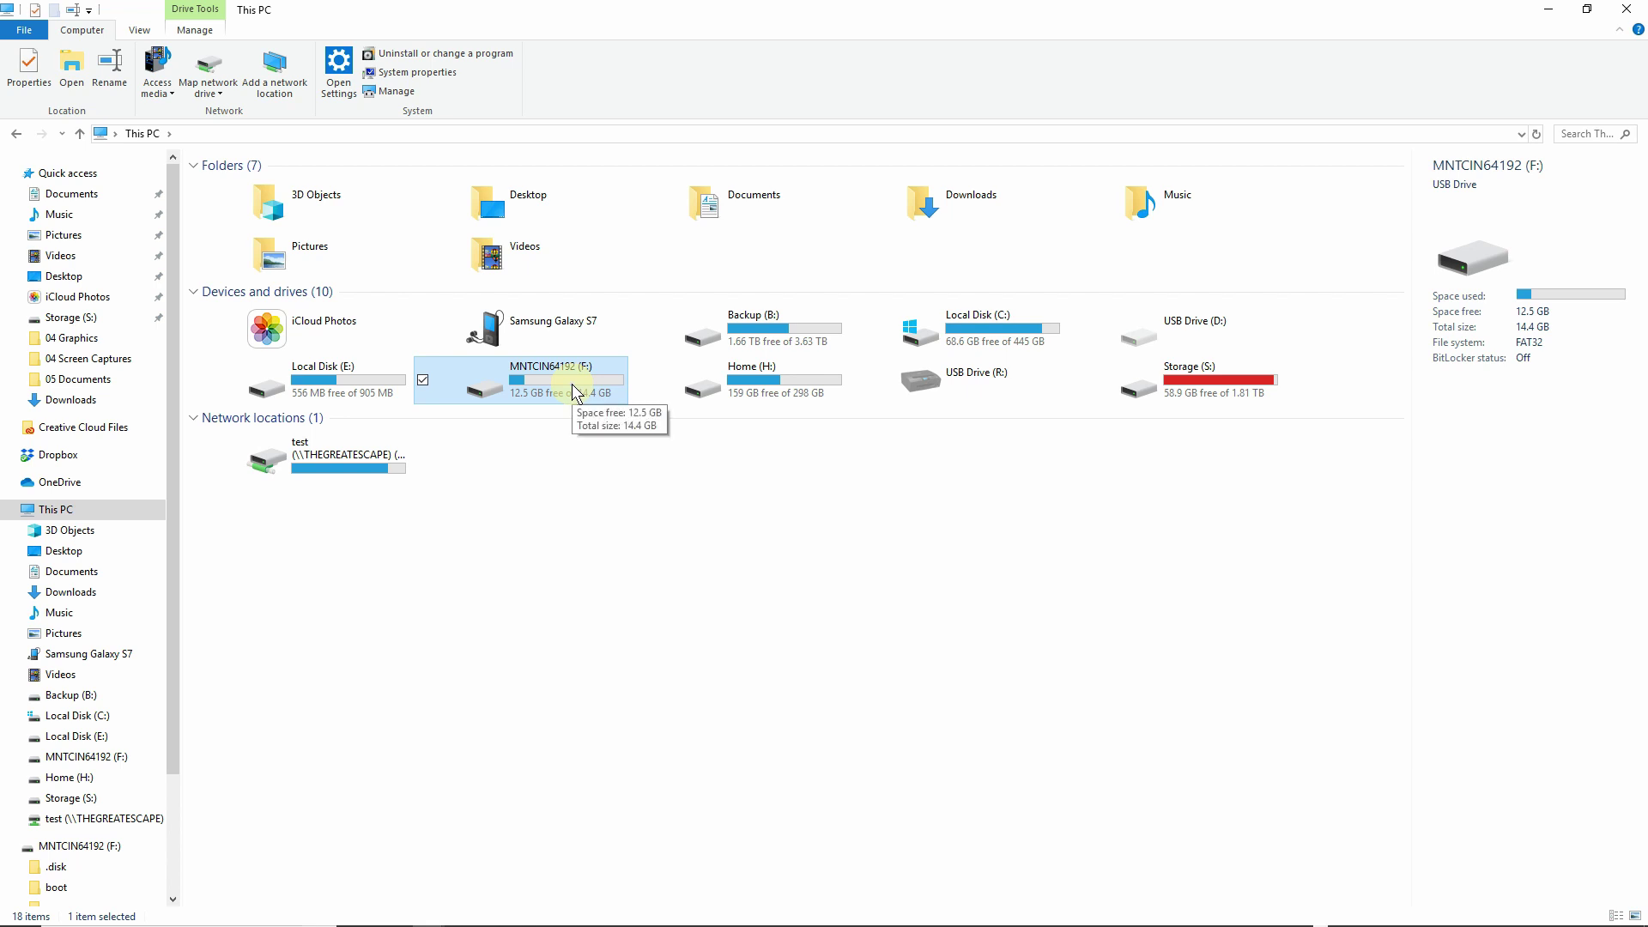
pyautogui.rightClick(570, 383)
pyautogui.click(591, 380)
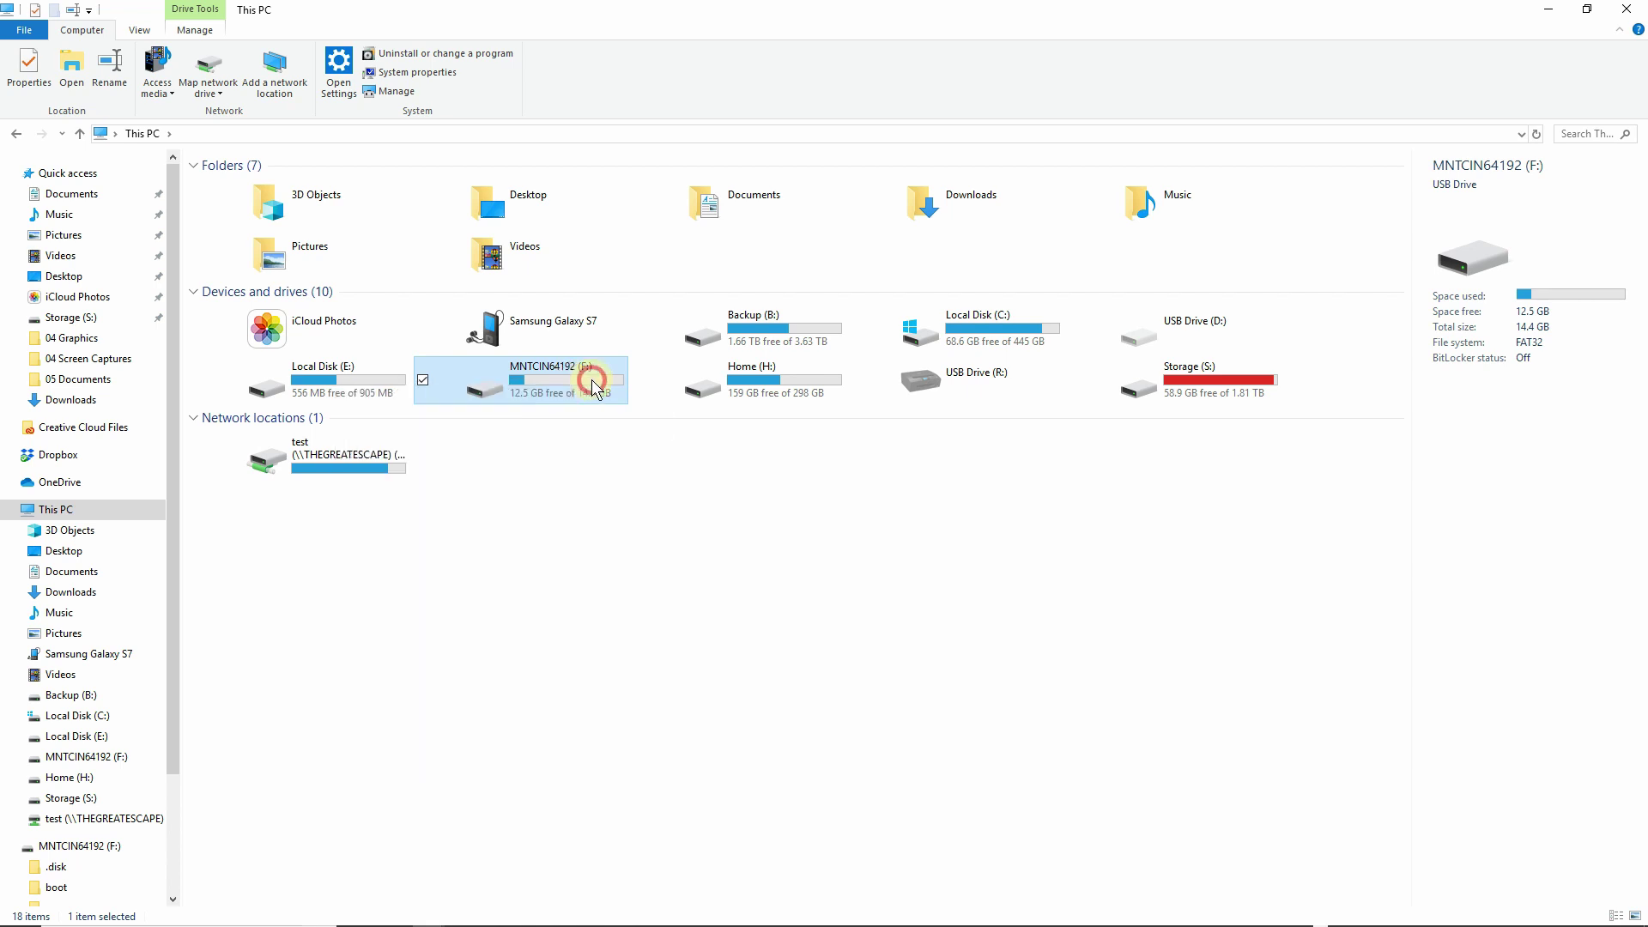
pyautogui.doubleClick(591, 380)
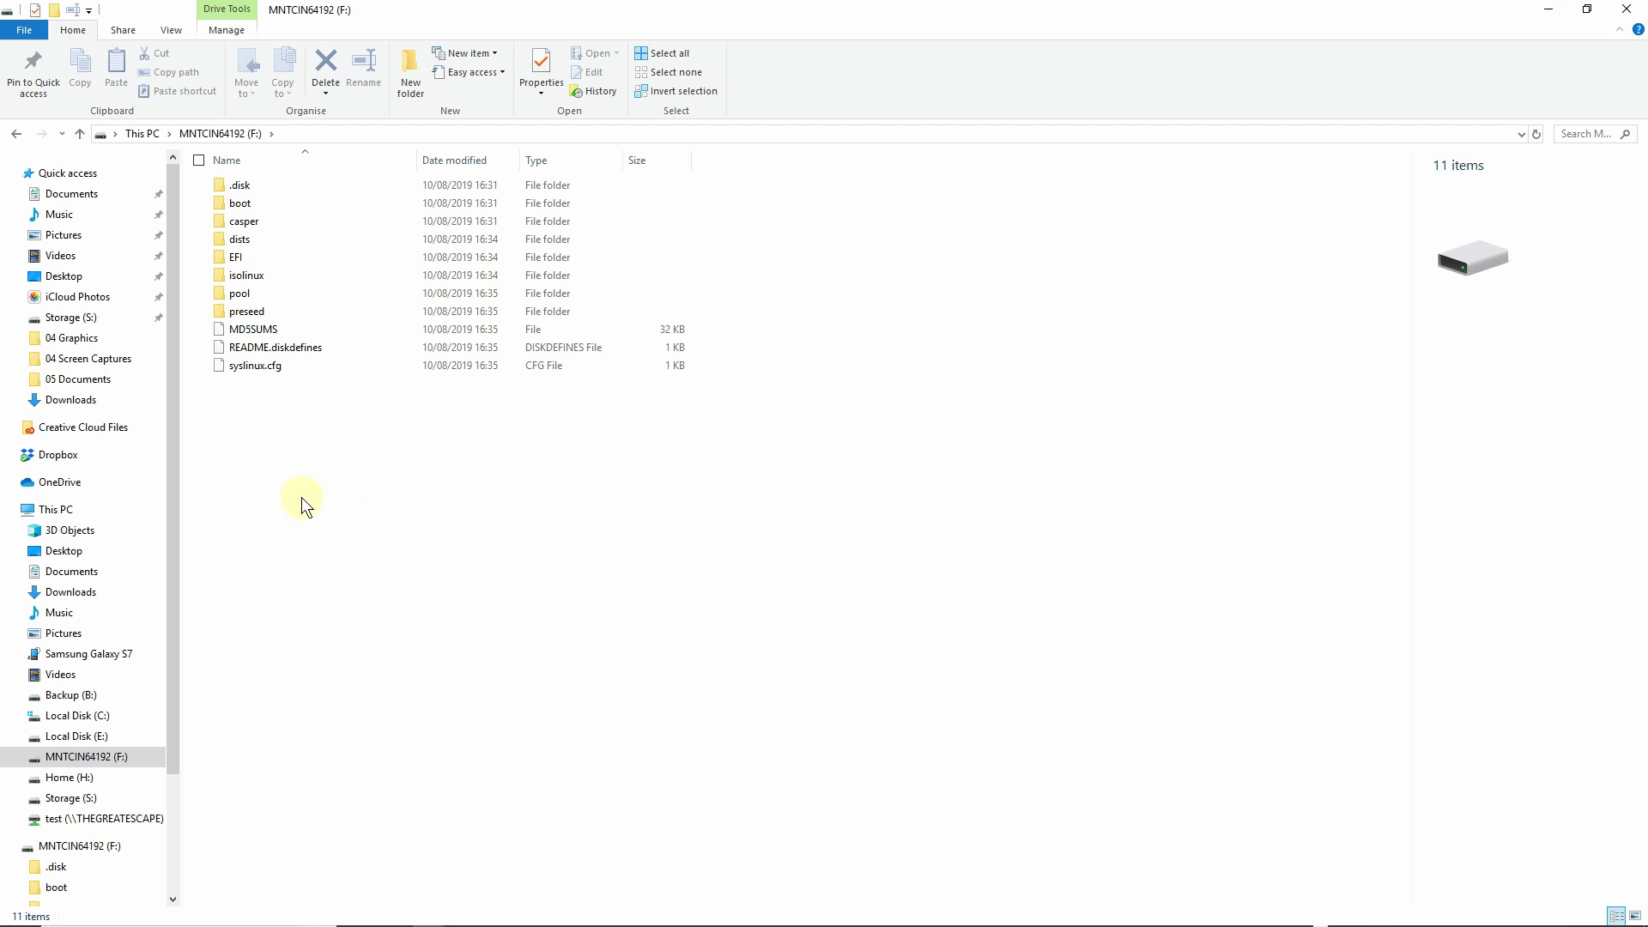
# - Create a folder named Linux_Mint_Cin_64_19_2_APPS in the root of the MNTCIN64192 (F:) drive
pyautogui.rightClick(285, 473)
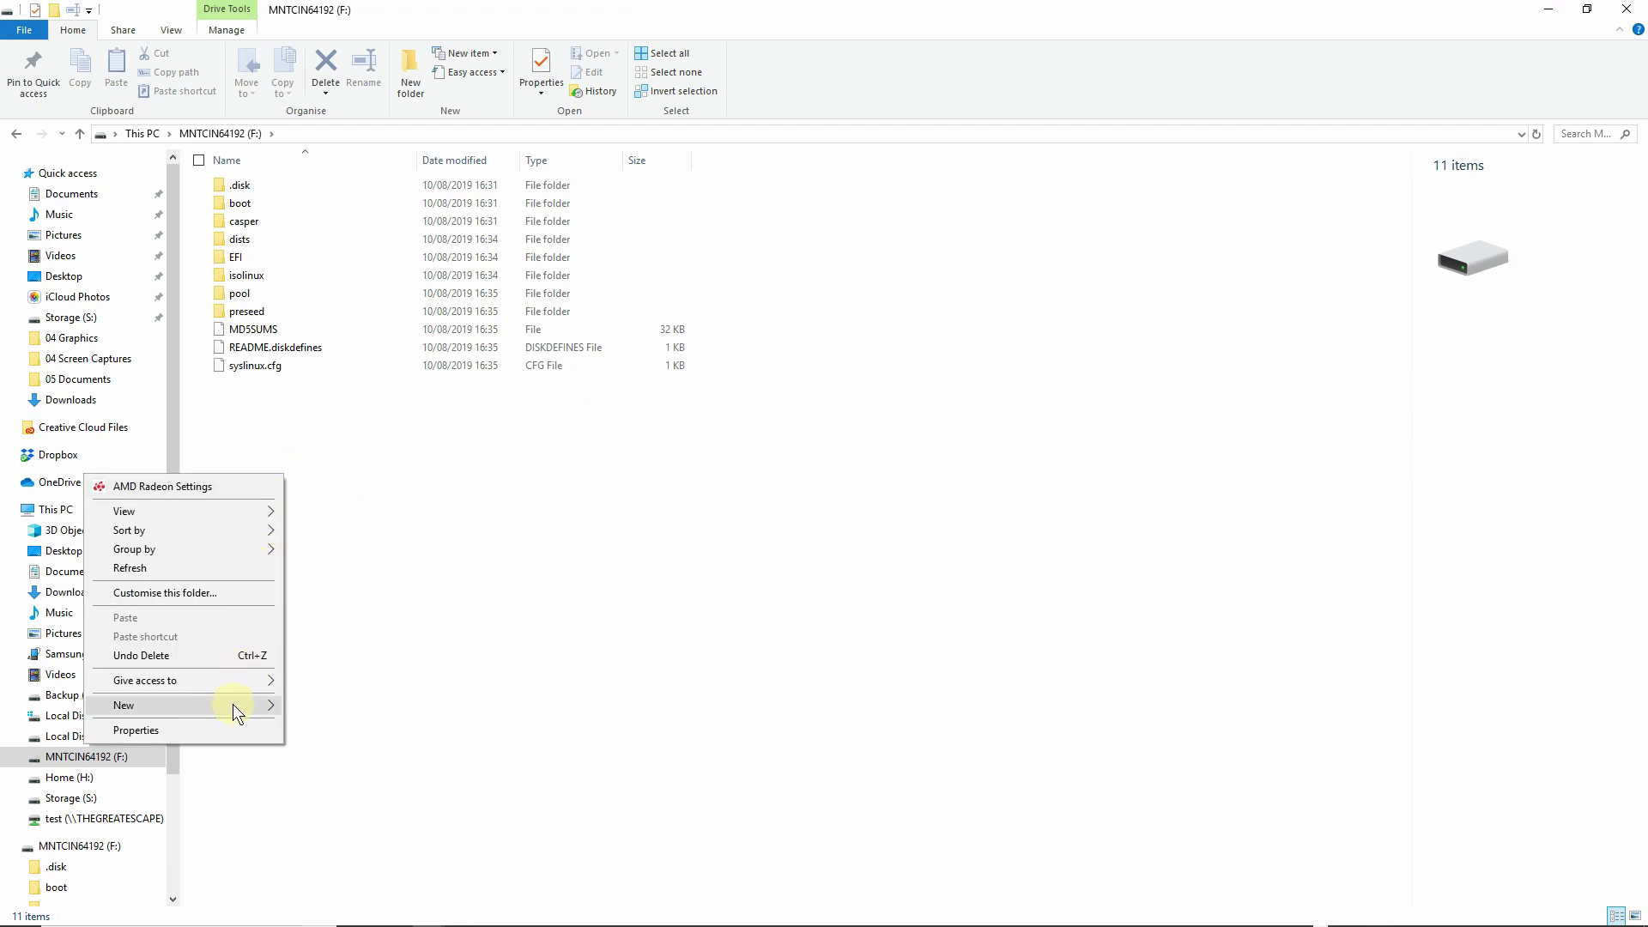
pyautogui.moveTo(234, 703)
pyautogui.click(390, 476)
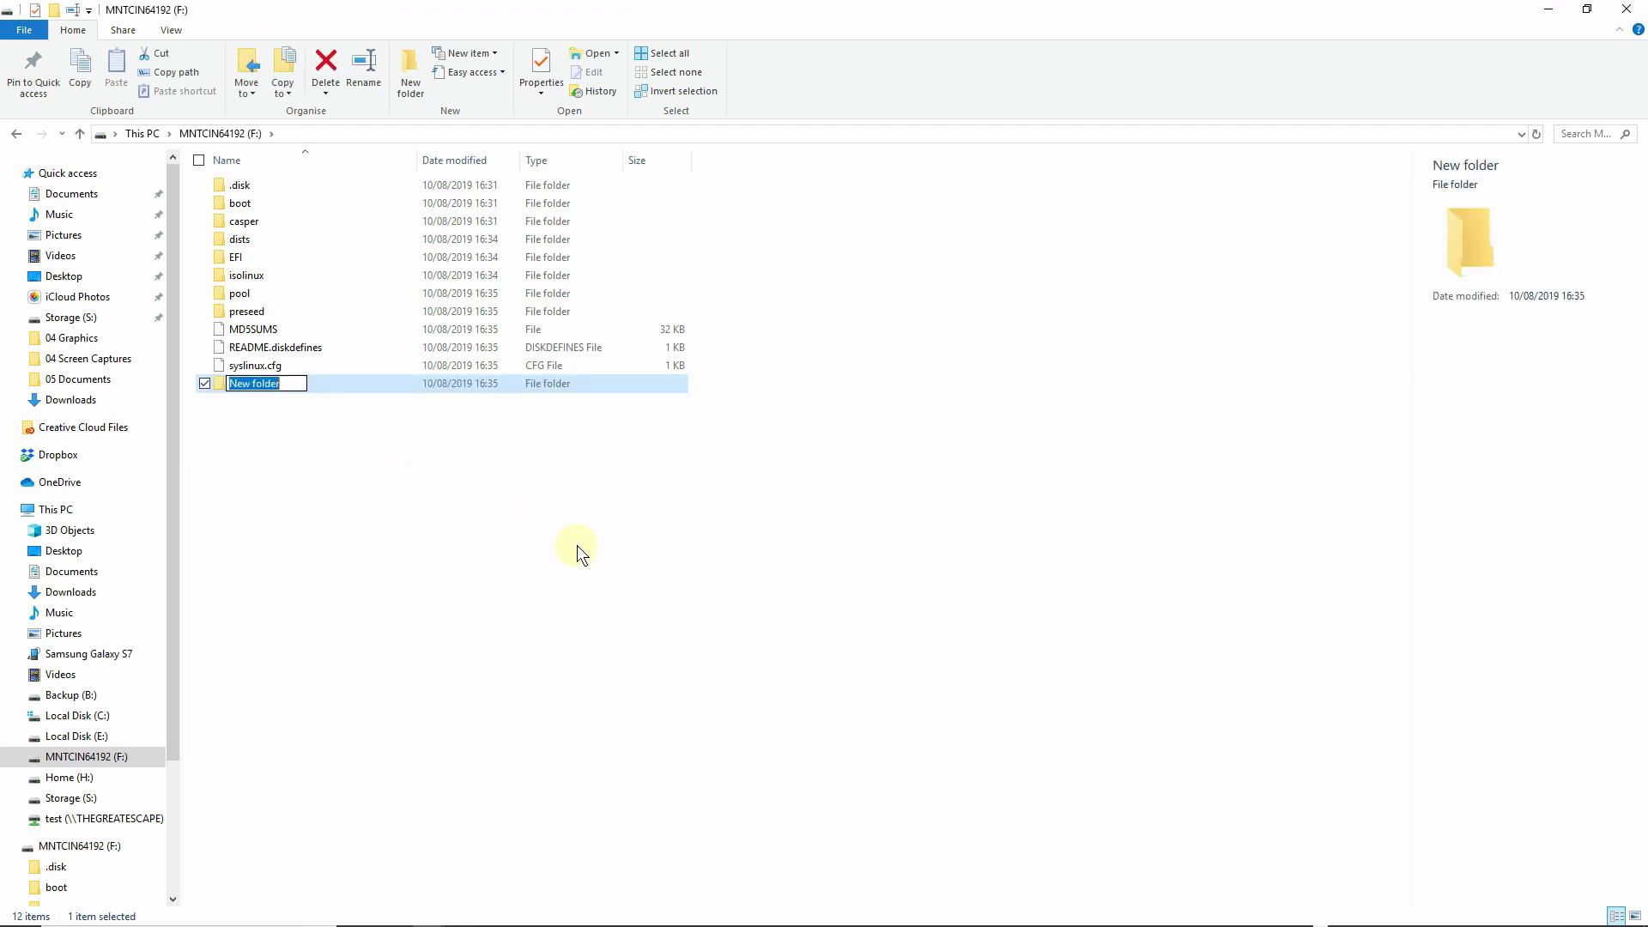
pyautogui.write('Linux')
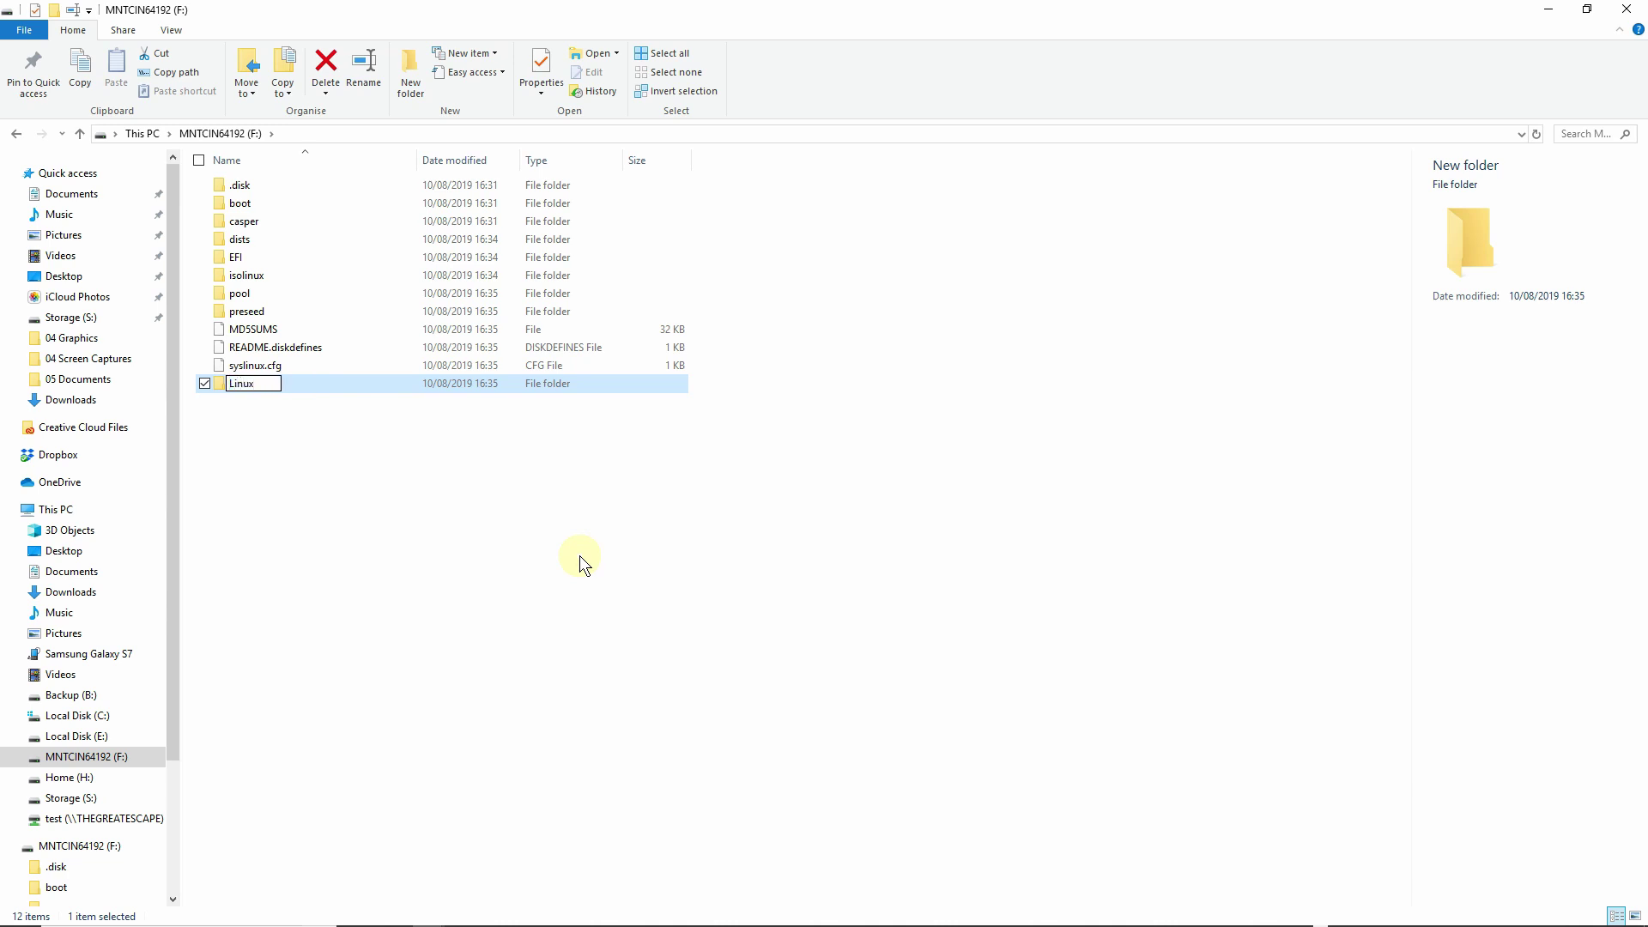
pyautogui.write('_Mint_Cin_64_19_2')
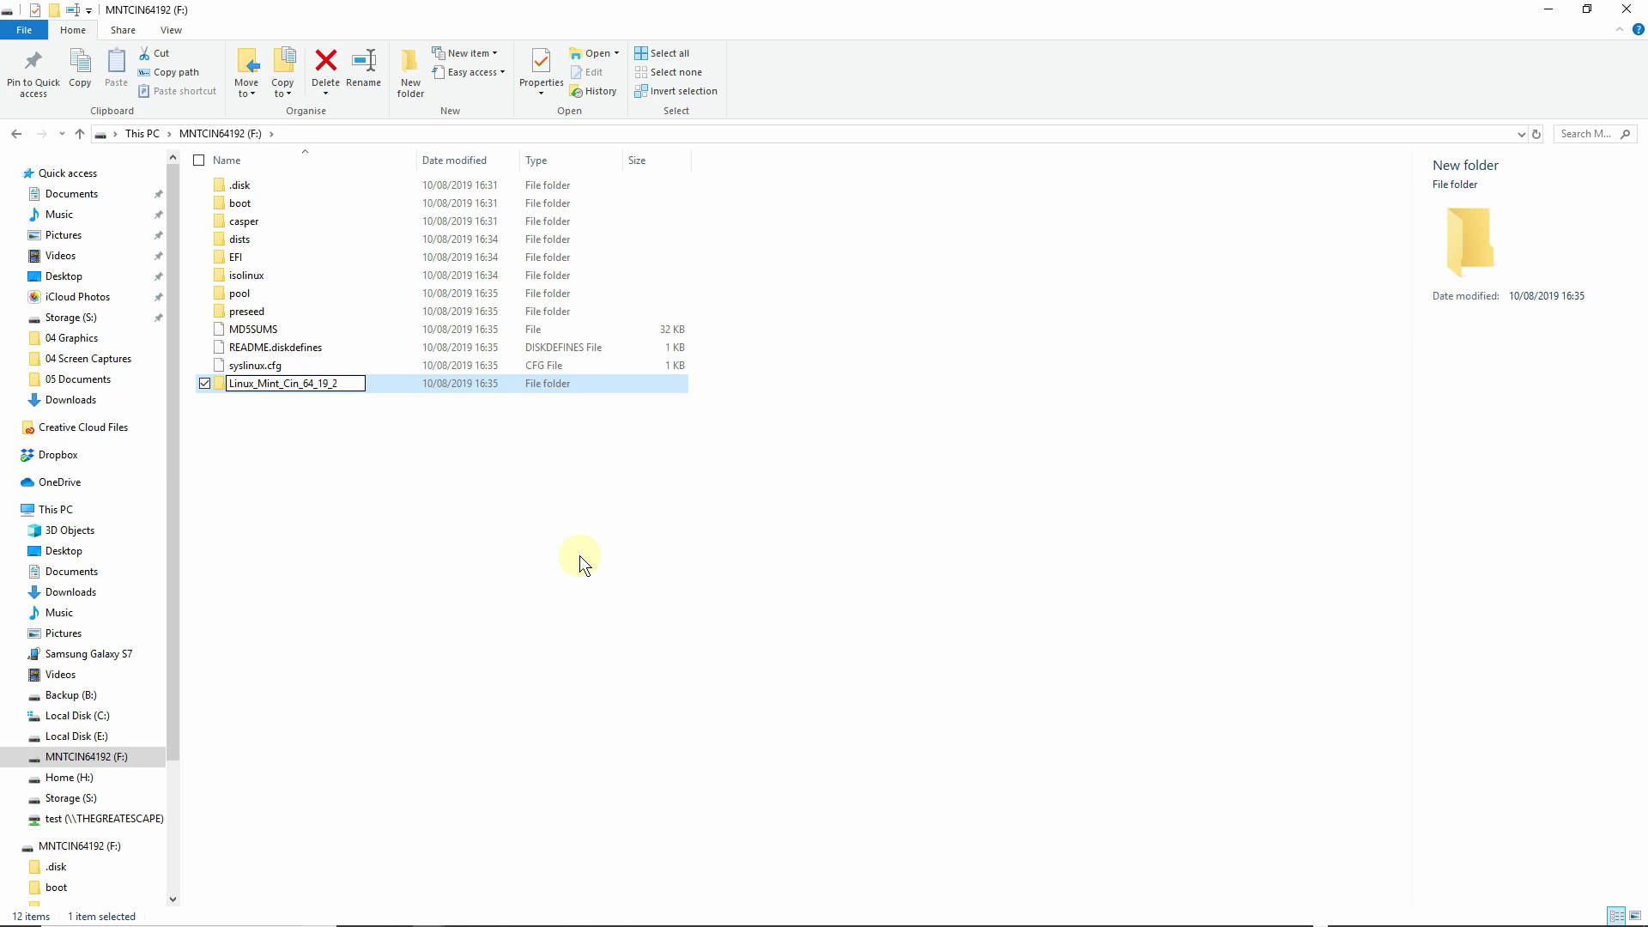
pyautogui.write('_APPS')
pyautogui.press('Return')
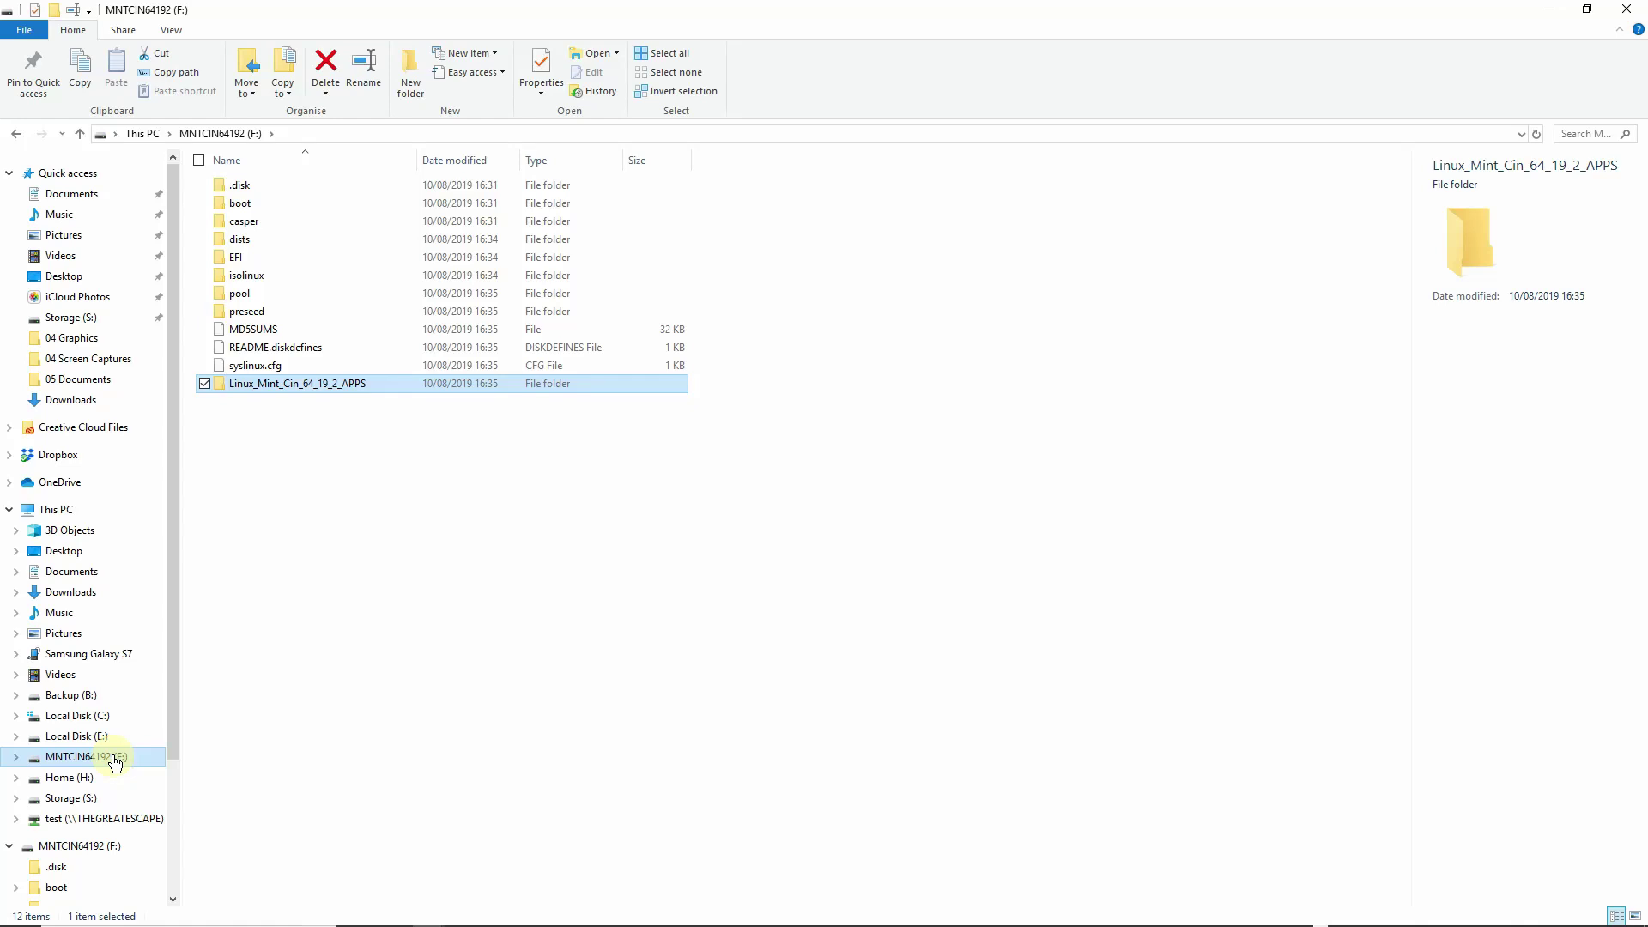
# - Reopen the MNTCIN64192 (F:) drive to check its contents and eject it
pyautogui.click(105, 738)
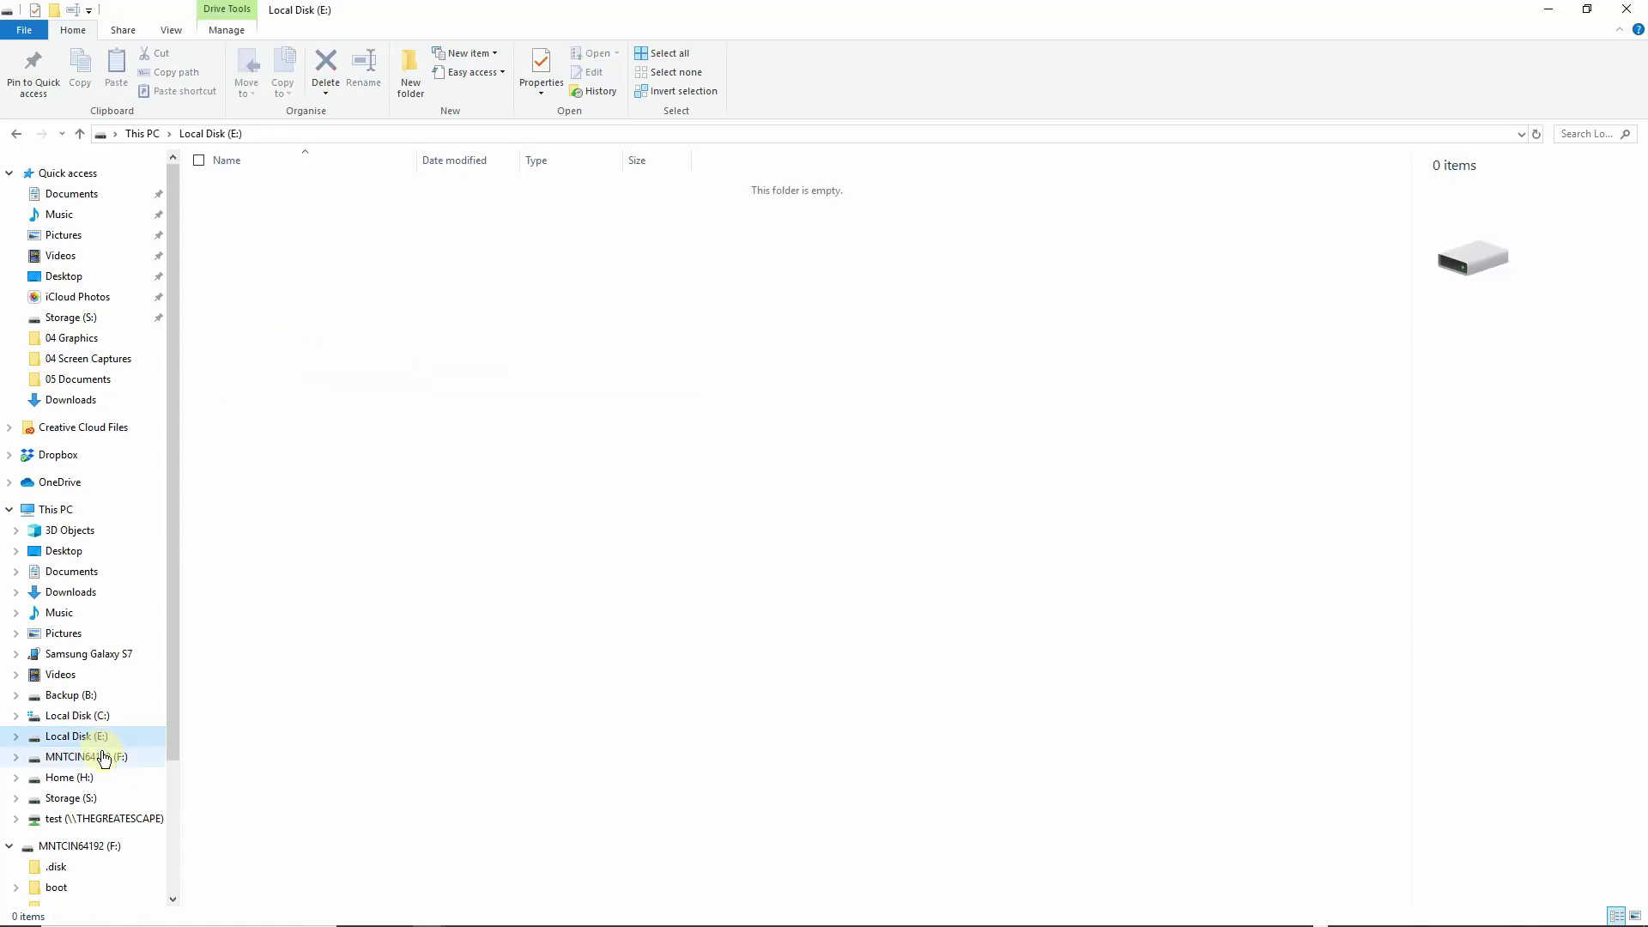
pyautogui.click(104, 758)
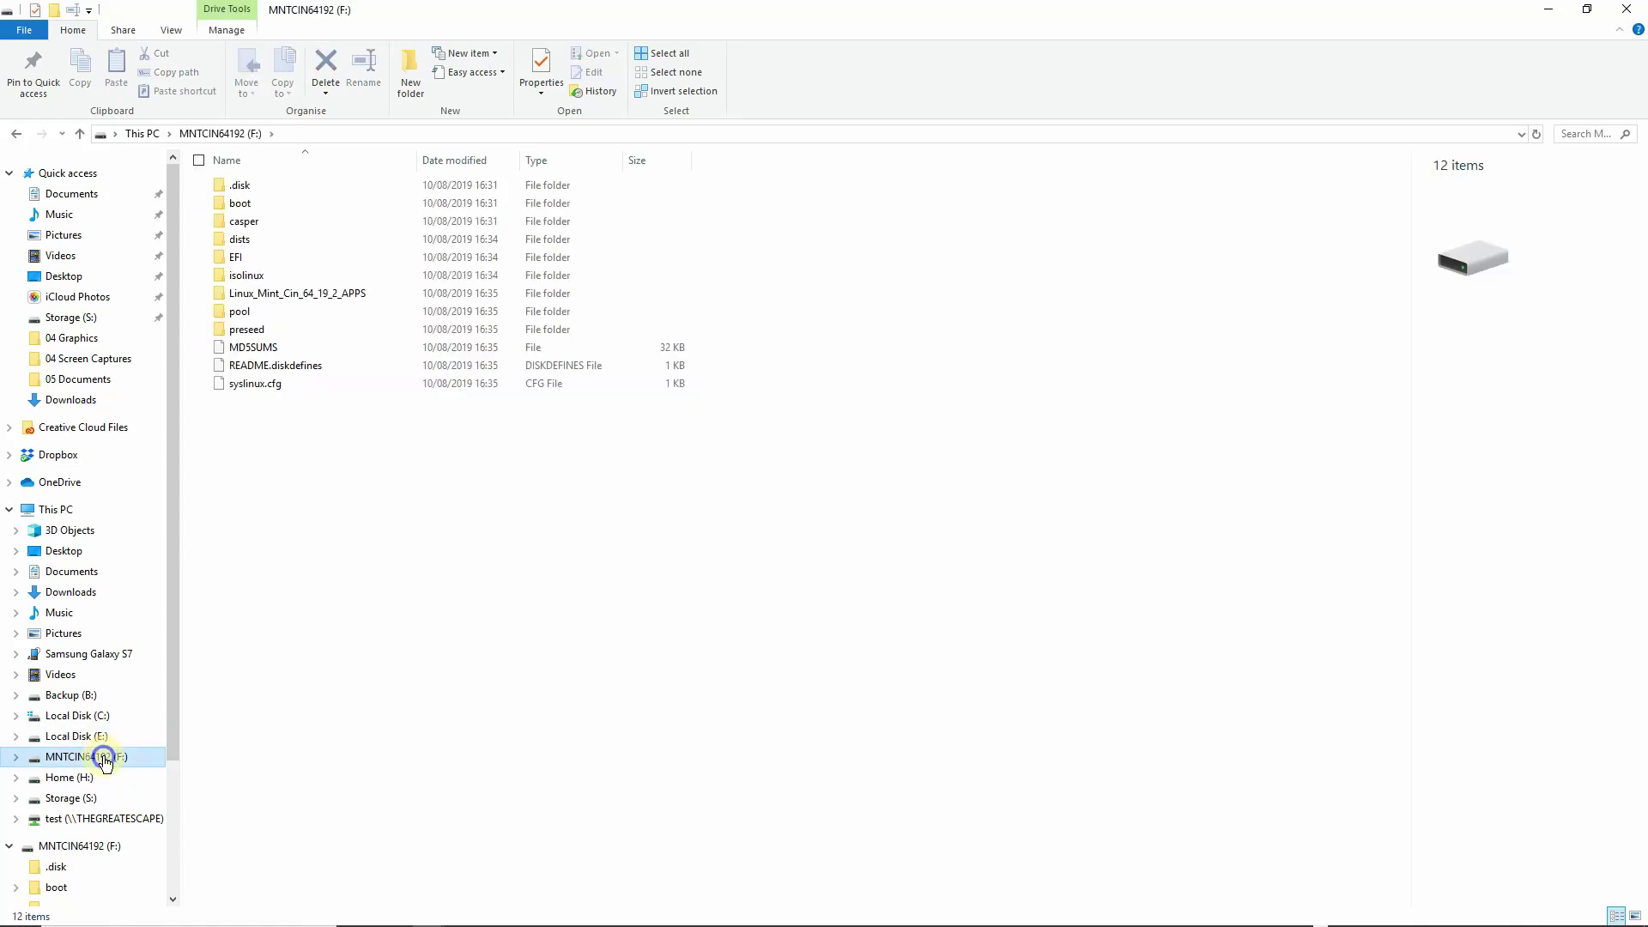
pyautogui.rightClick(104, 759)
pyautogui.click(115, 624)
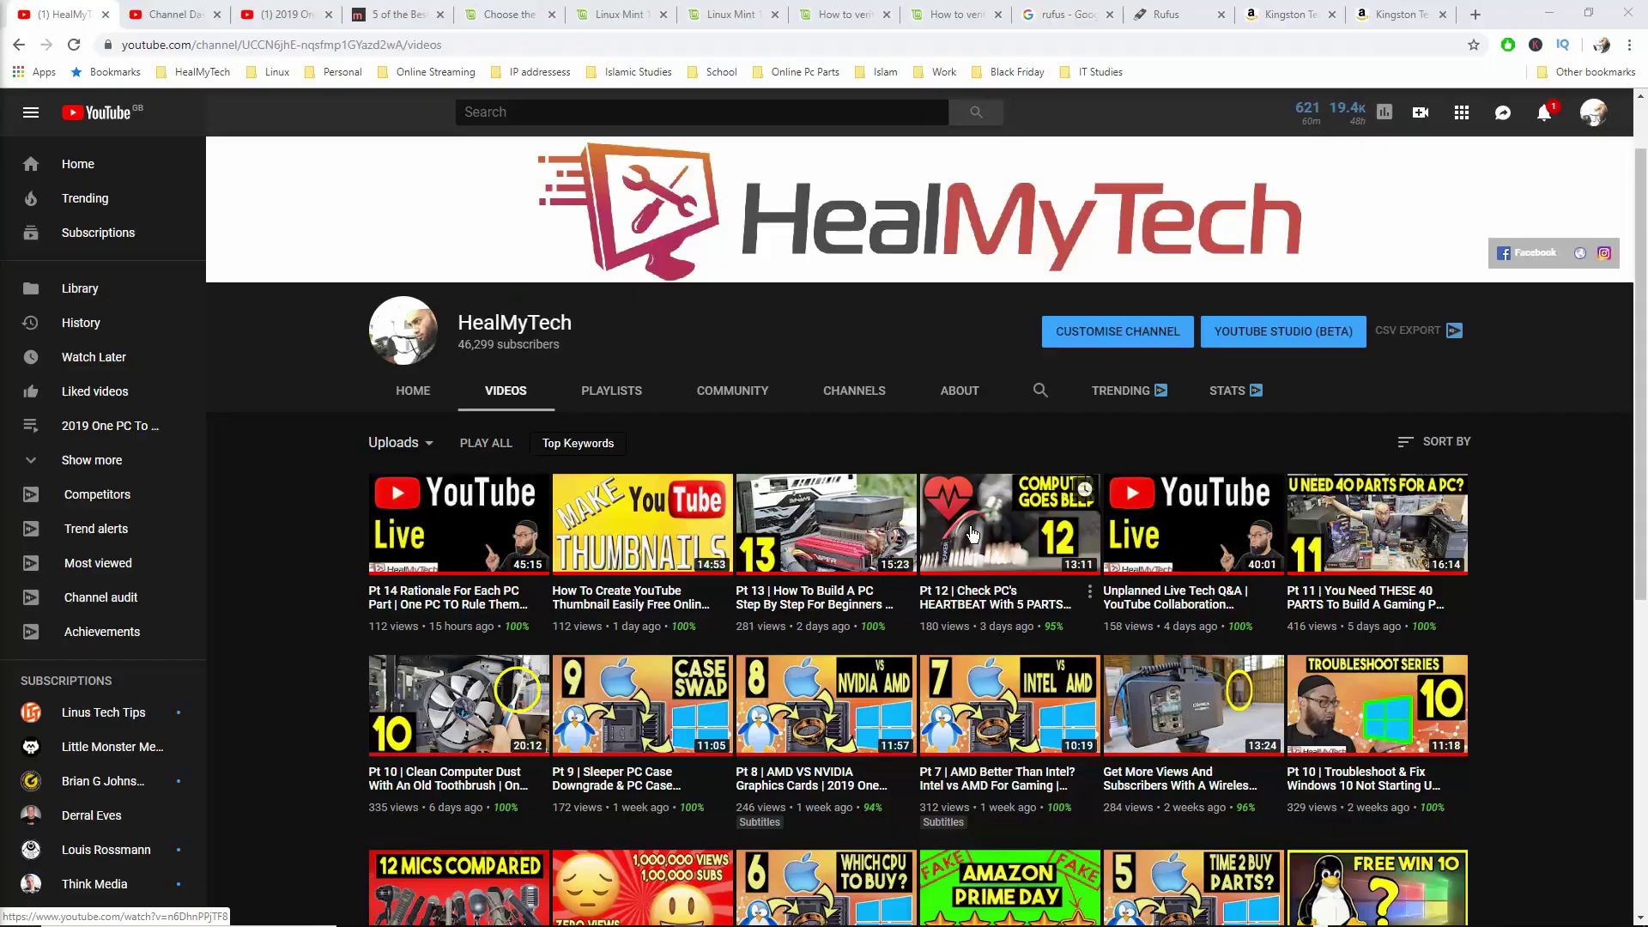